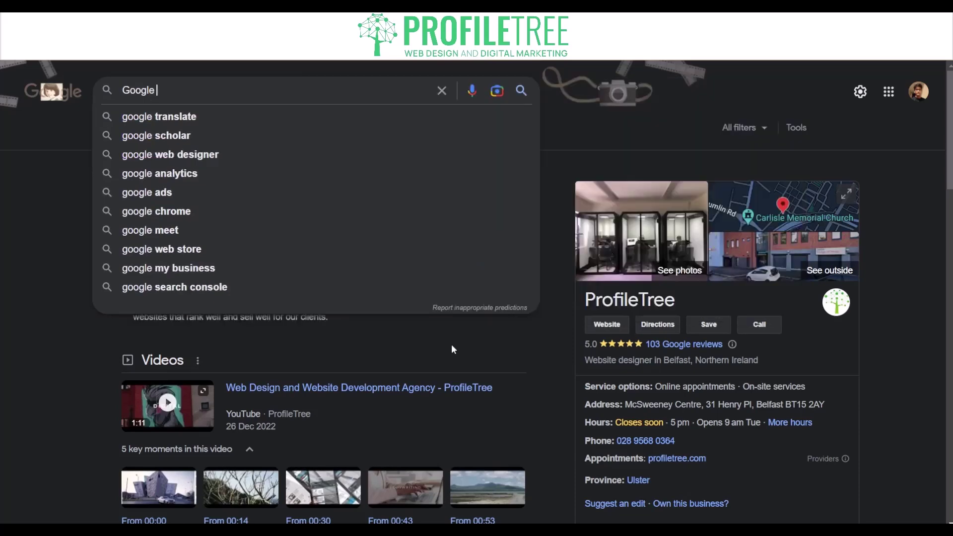
Search Google for "google keyword planner" and open the sponsored Google Ads "Choose Your Keywords" result.
{"action": "key", "text": "Down"}
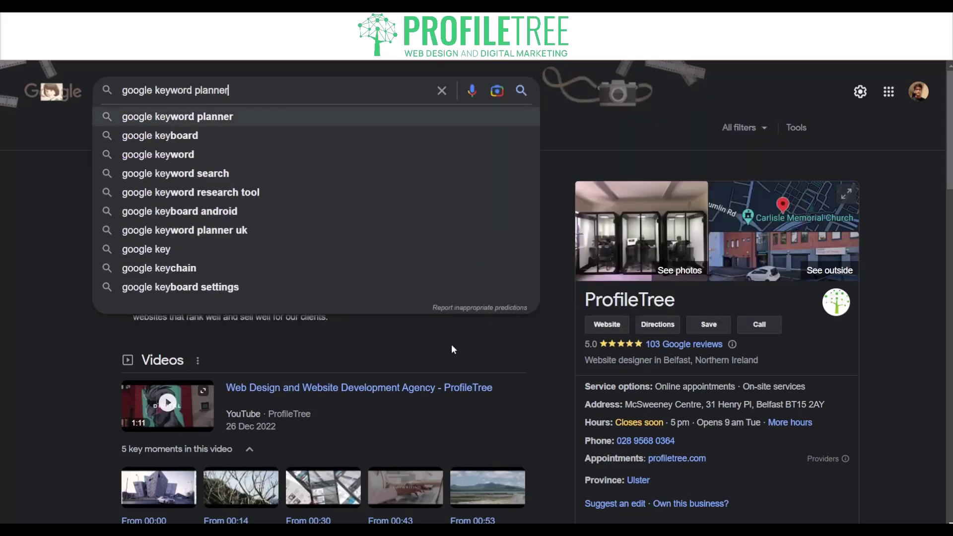
{"action": "key", "text": "Return"}
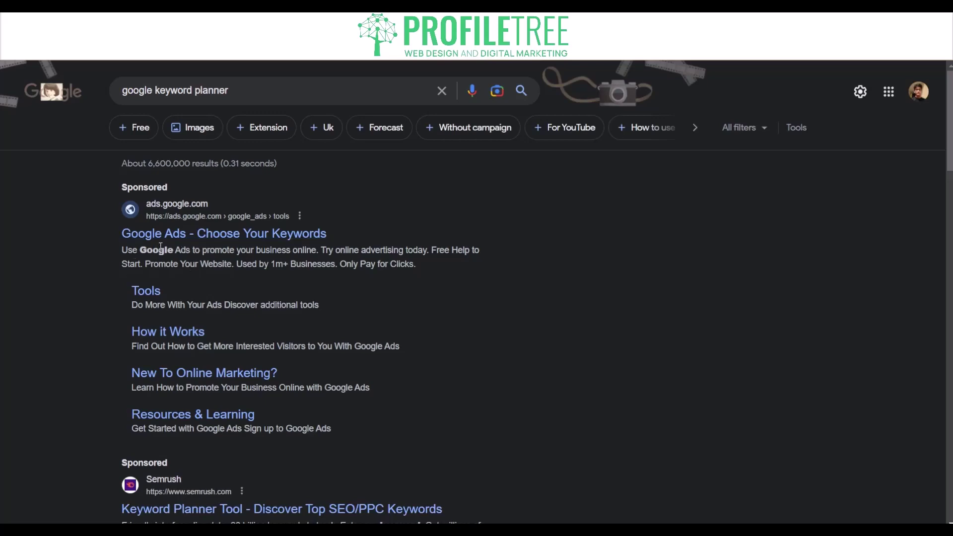
{"action": "scroll", "coordinate": [154, 358], "scroll_direction": "down", "scroll_amount": 2}
{"action": "scroll", "coordinate": [148, 357], "scroll_direction": "up", "scroll_amount": 2}
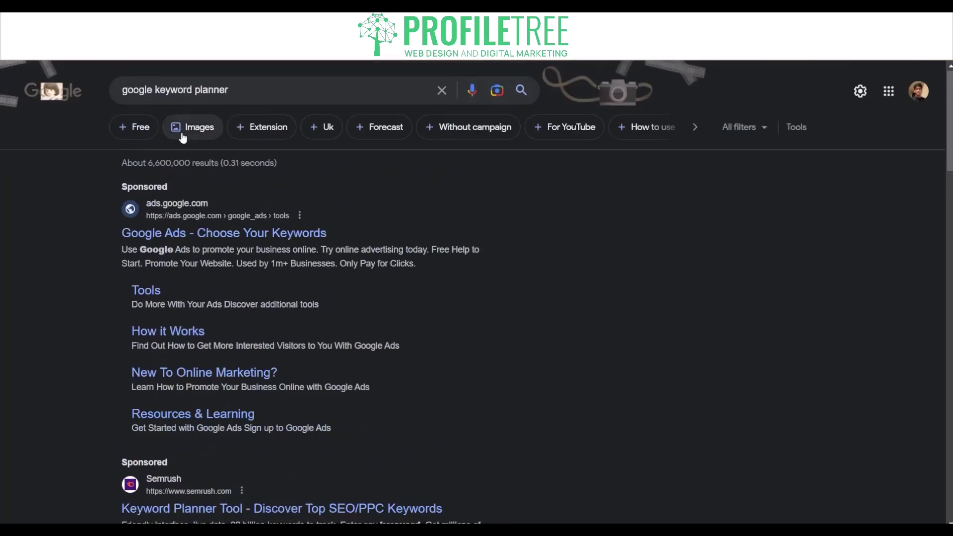
{"action": "left_click", "coordinate": [178, 236]}
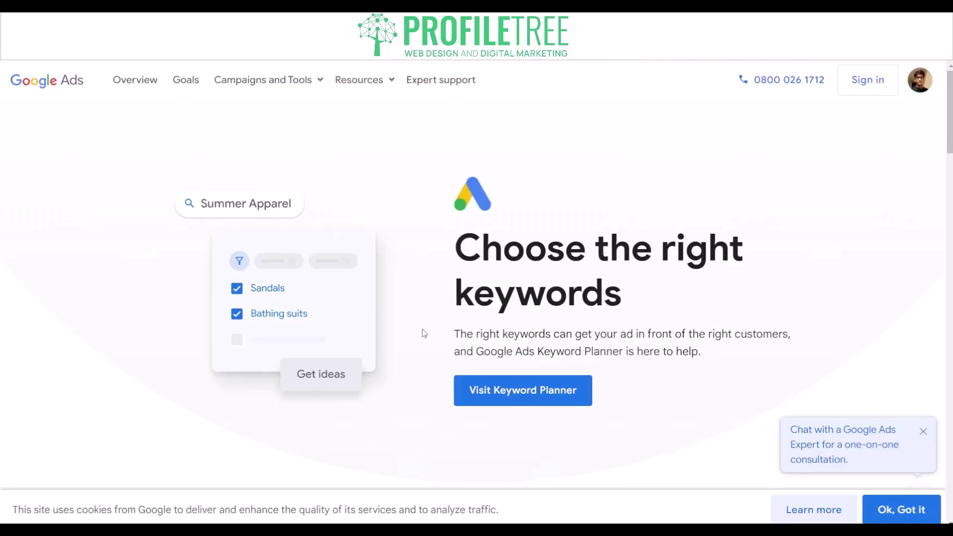
Go from the Google Ads landing page into Keyword Planner and dismiss the notice about its updates.
{"action": "left_click", "coordinate": [511, 394]}
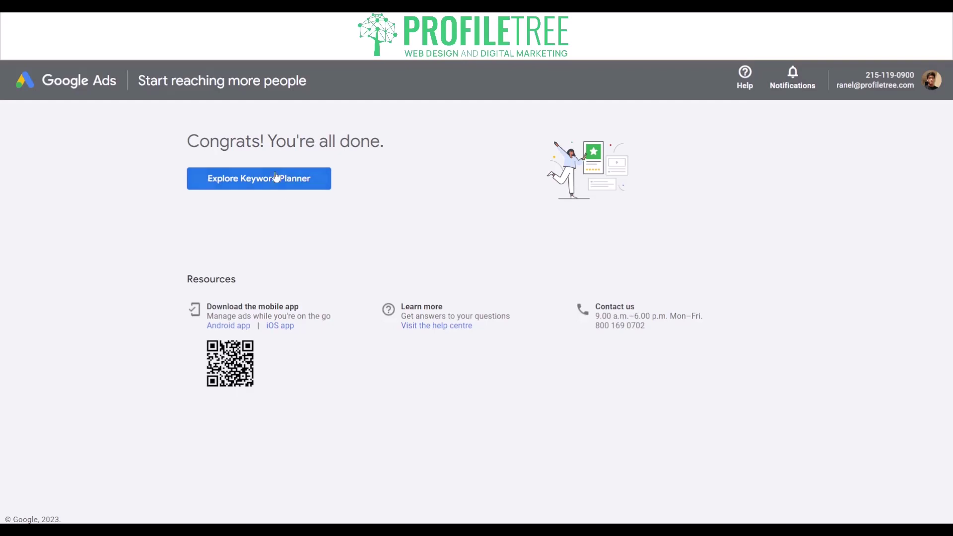
{"action": "left_click", "coordinate": [257, 179]}
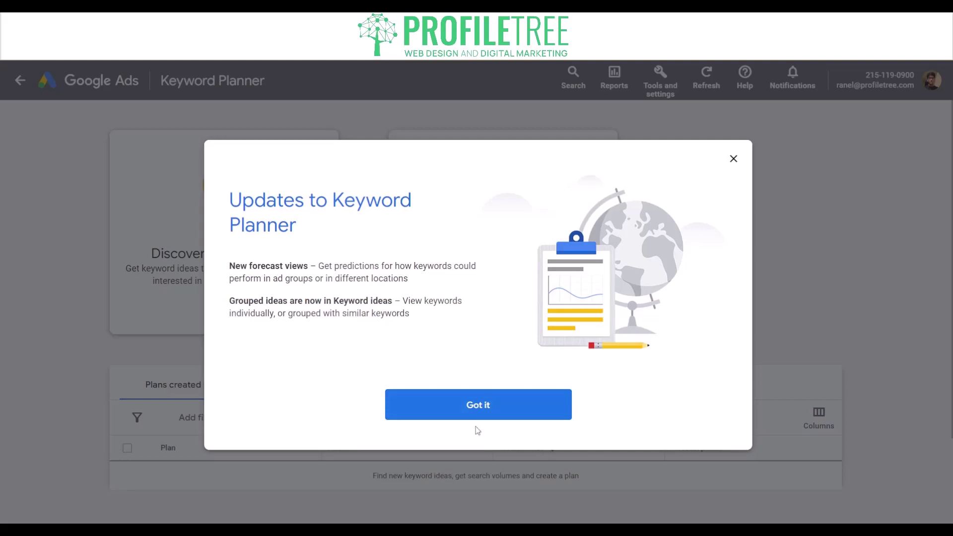
{"action": "left_click", "coordinate": [461, 415]}
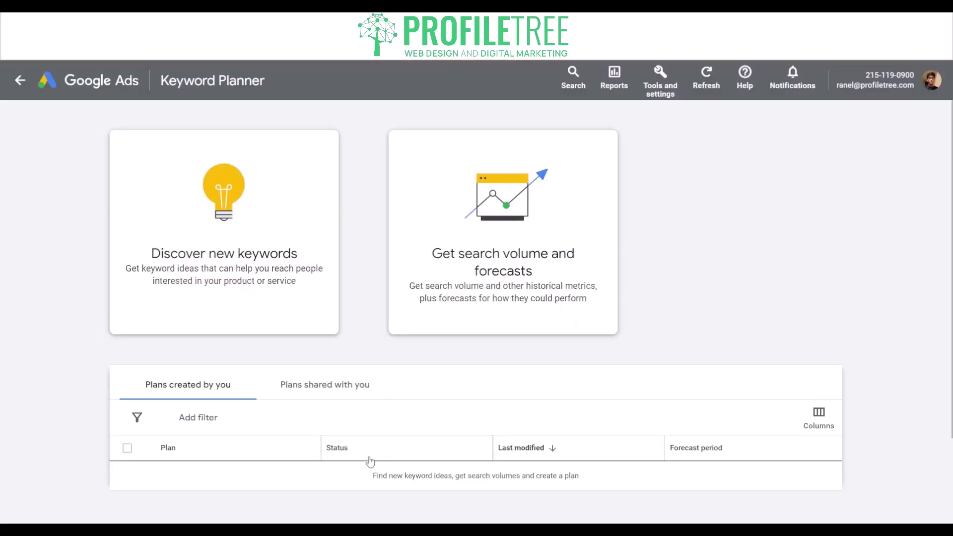
View the "How to use Keyword Planner" help article and close it.
{"action": "scroll", "coordinate": [370, 462], "scroll_direction": "down", "scroll_amount": 3}
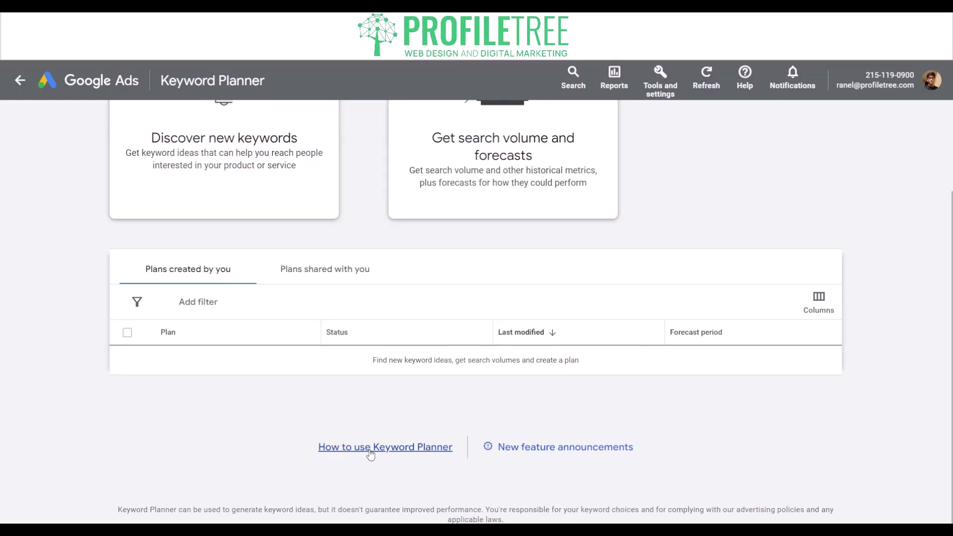
{"action": "left_click", "coordinate": [370, 449]}
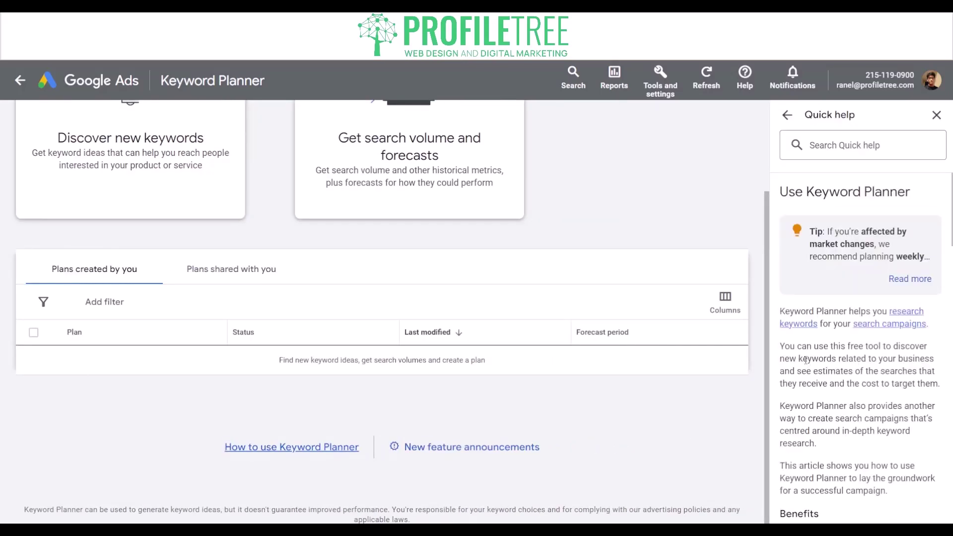
{"action": "left_click", "coordinate": [937, 116]}
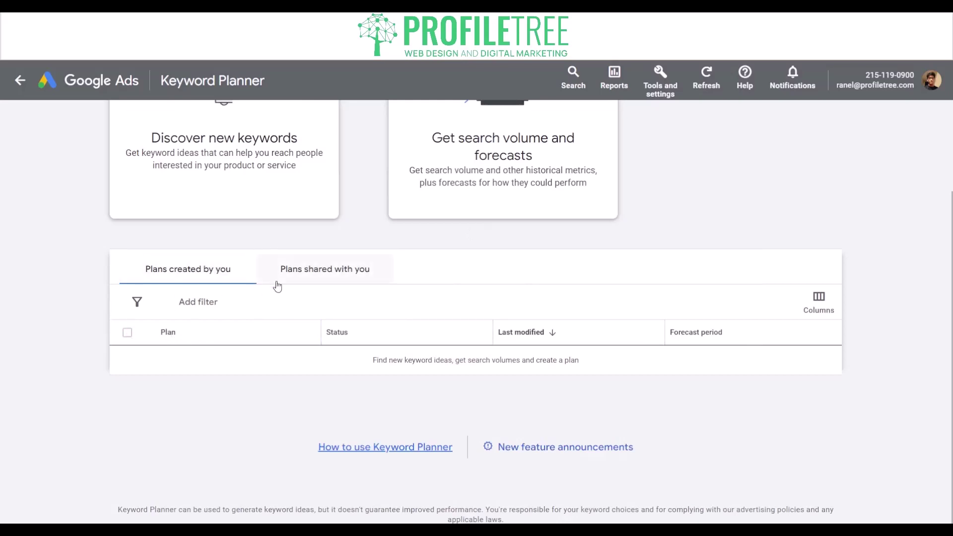
{"action": "scroll", "coordinate": [322, 296], "scroll_direction": "up", "scroll_amount": 3}
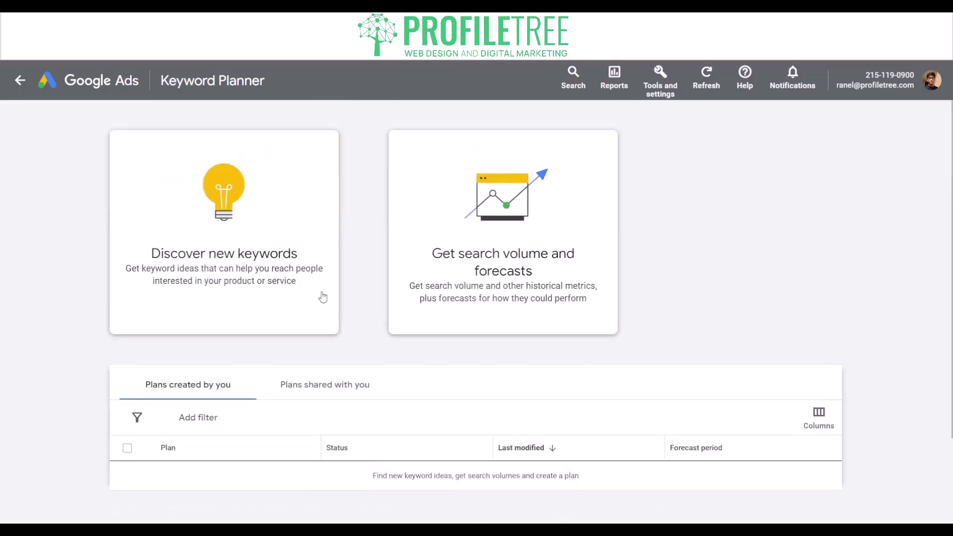
Discover new keywords starting from the keyword "Profiletree" and get the results.
{"action": "left_click", "coordinate": [212, 273]}
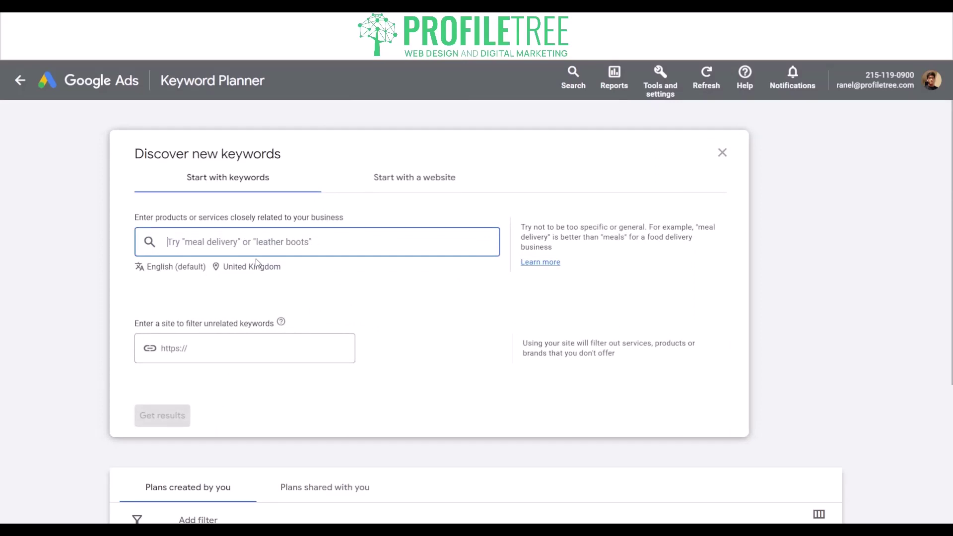
{"action": "type", "text": "Pr"}
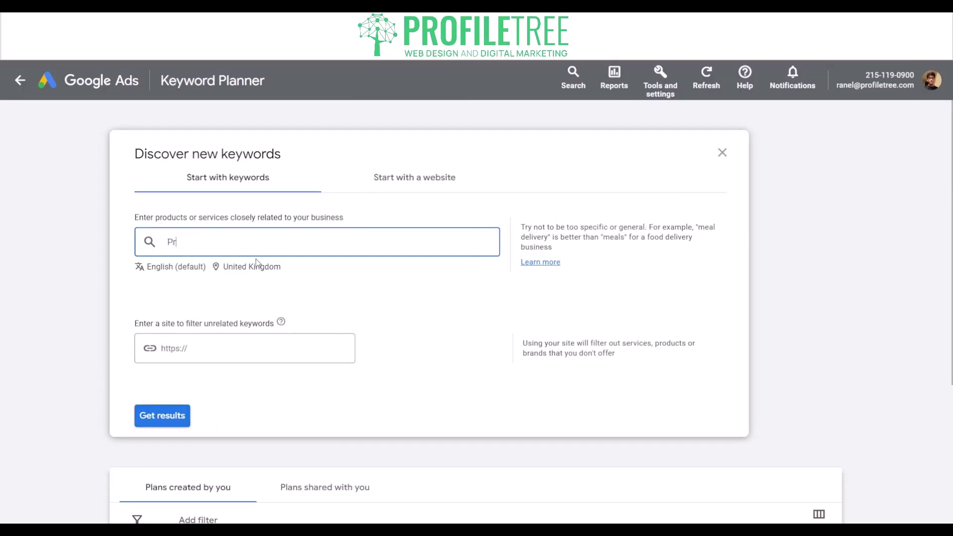
{"action": "type", "text": "ofiletree"}
{"action": "key", "text": "Return"}
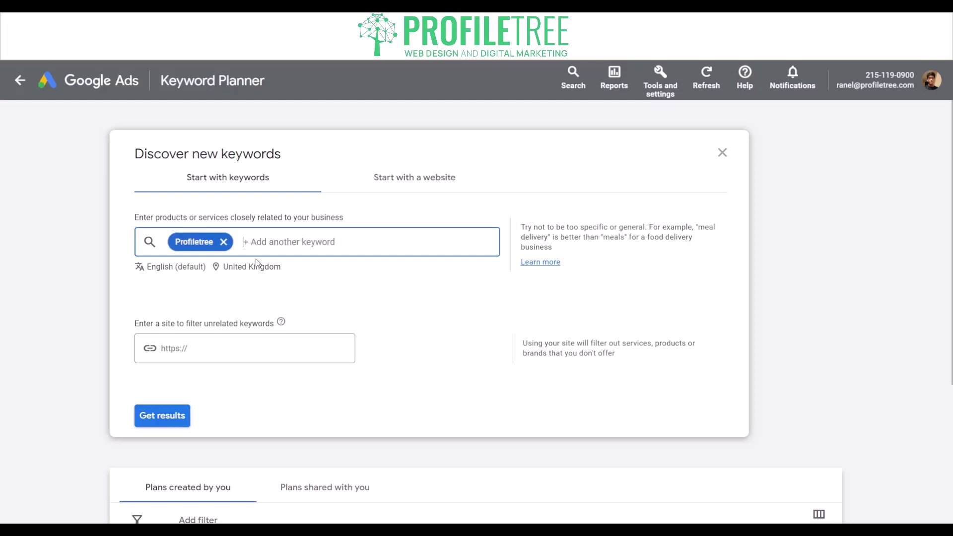
{"action": "left_click", "coordinate": [153, 422]}
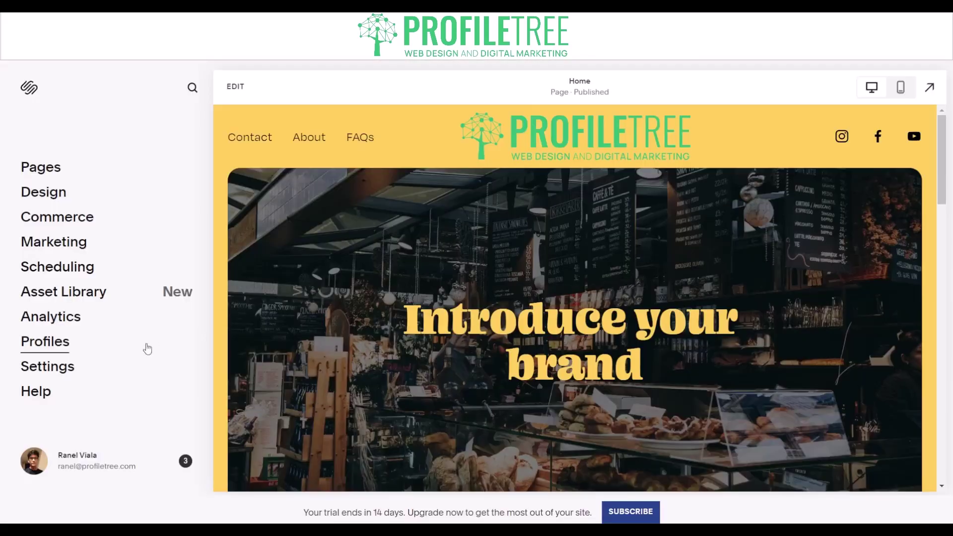
{"action": "left_click", "coordinate": [232, 93]}
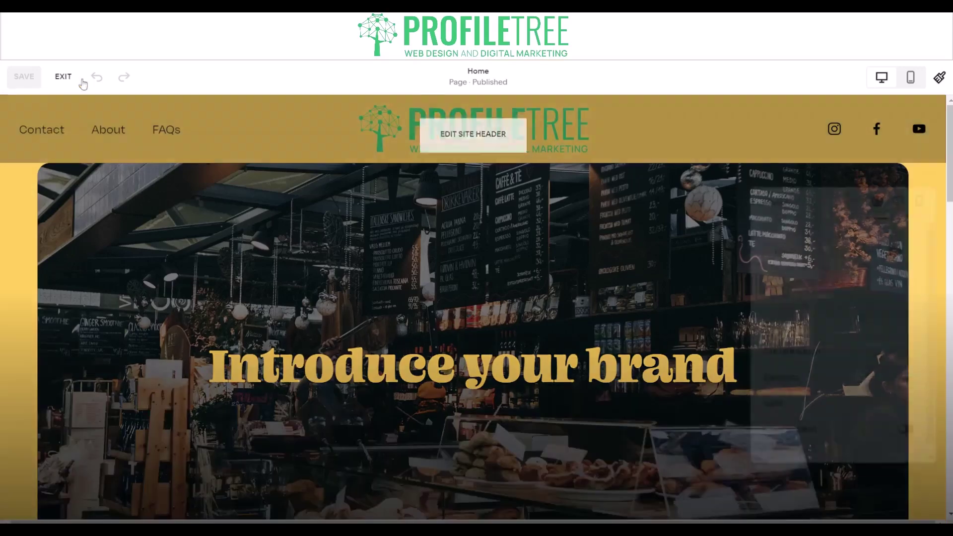
{"action": "left_click", "coordinate": [337, 264]}
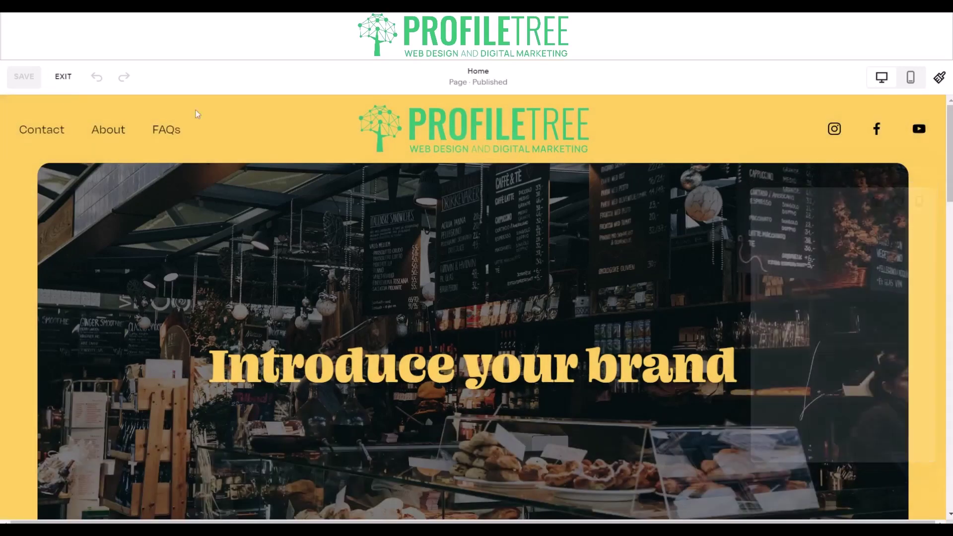
{"action": "left_click", "coordinate": [64, 76]}
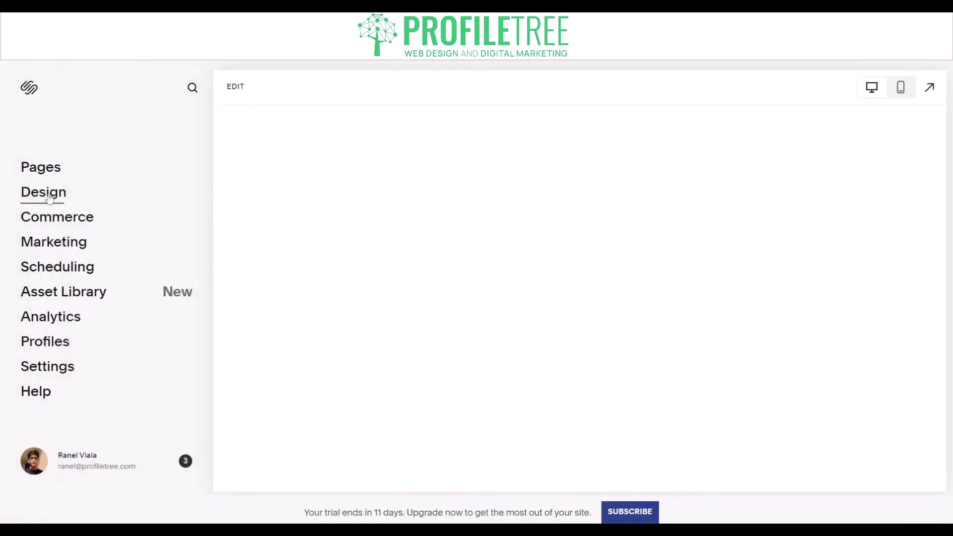
Open the settings of the Contact page in Squarespace and review its General options.
{"action": "left_click", "coordinate": [42, 169]}
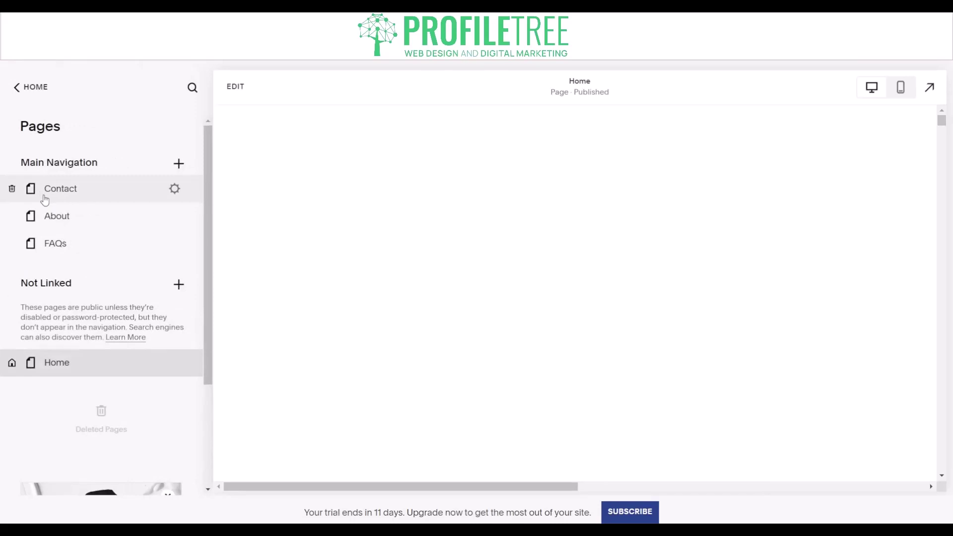
{"action": "left_click", "coordinate": [174, 189]}
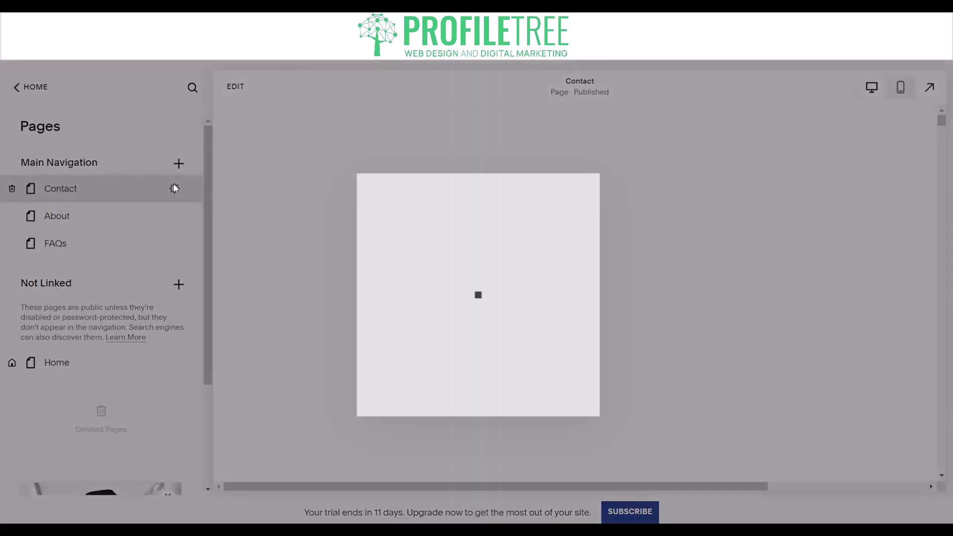
{"action": "scroll", "coordinate": [547, 411], "scroll_direction": "down", "scroll_amount": 3}
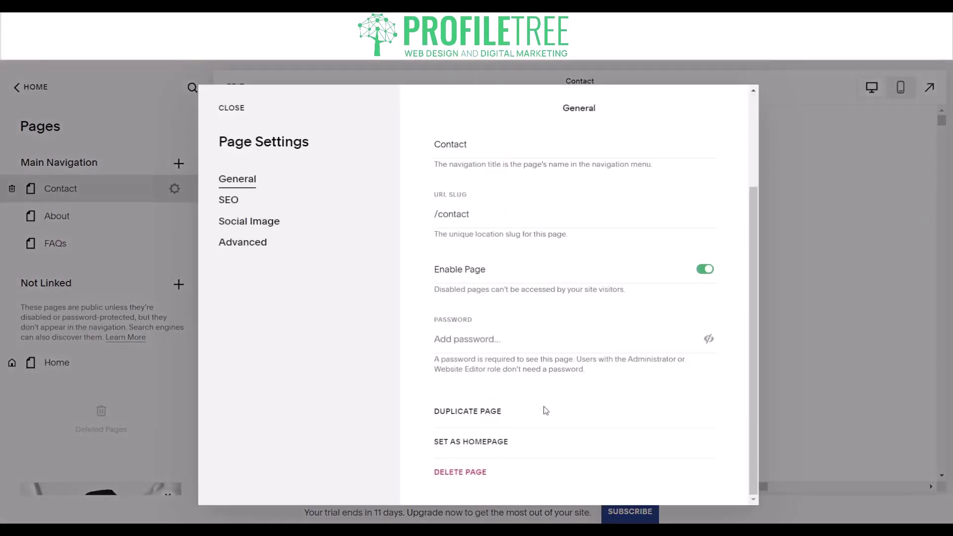
{"action": "scroll", "coordinate": [546, 411], "scroll_direction": "up", "scroll_amount": 3}
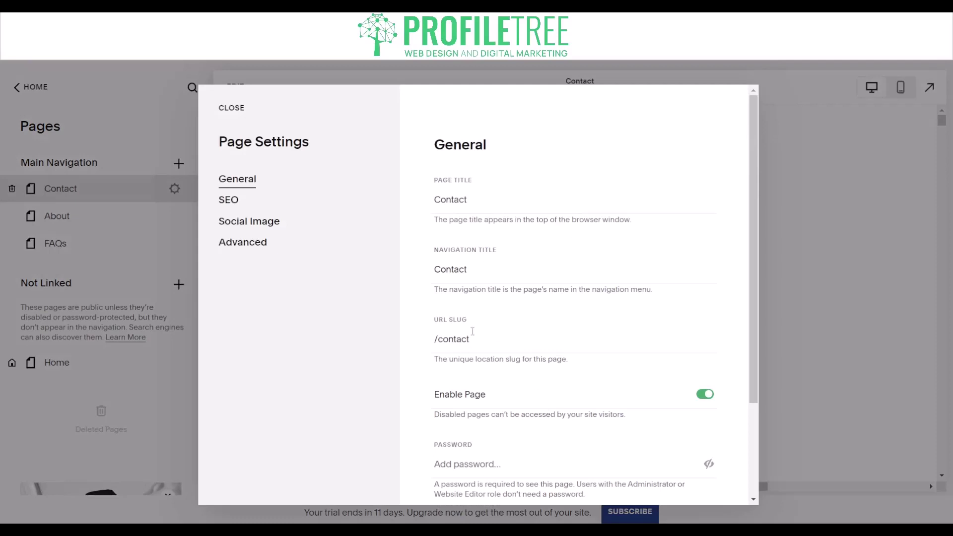
Set the Contact page's SEO title to "Contact".
{"action": "left_click", "coordinate": [227, 201]}
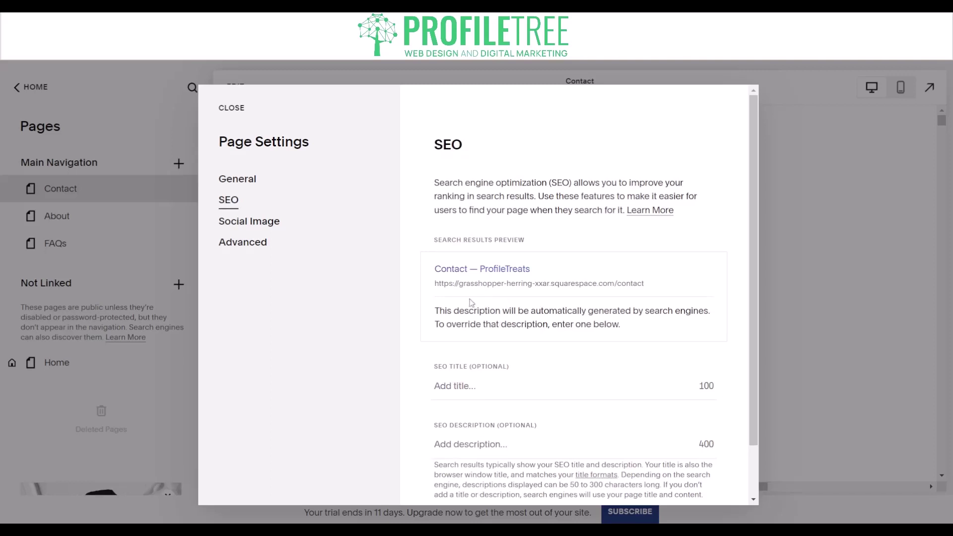
{"action": "left_click", "coordinate": [467, 391]}
{"action": "type", "text": "Contact"}
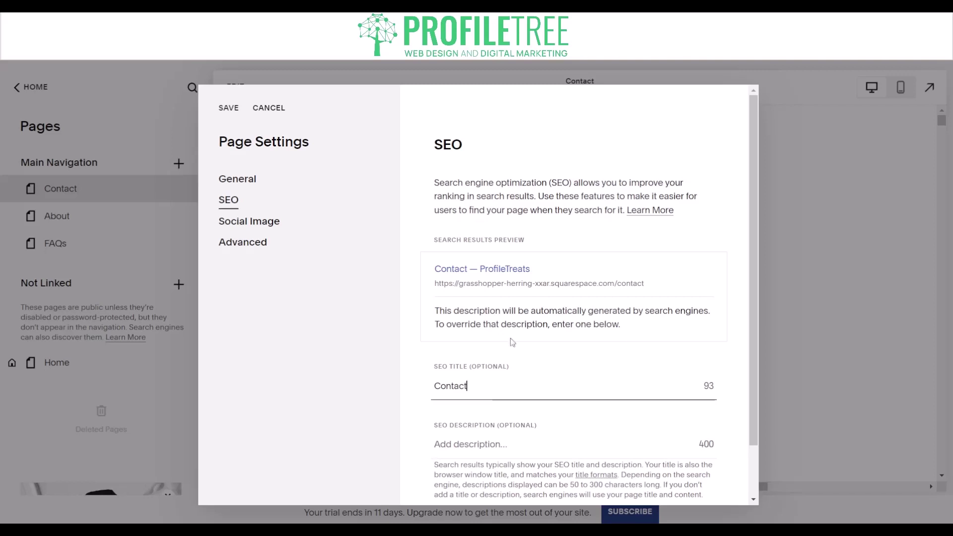
Enter the SEO description "Be sure to contact ProfileTreats to see if we have the availability" for the Contact page.
{"action": "left_click", "coordinate": [485, 450]}
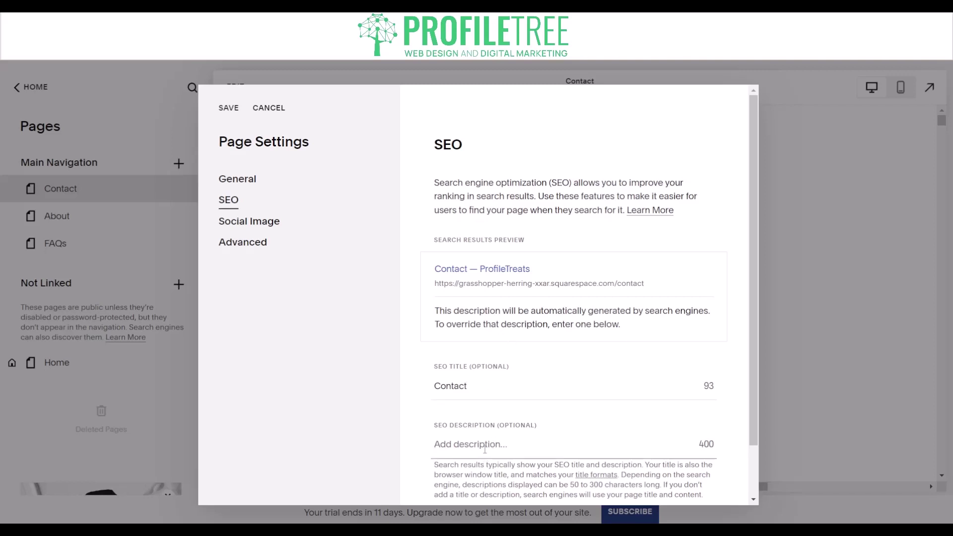
{"action": "type", "text": "Be sure "}
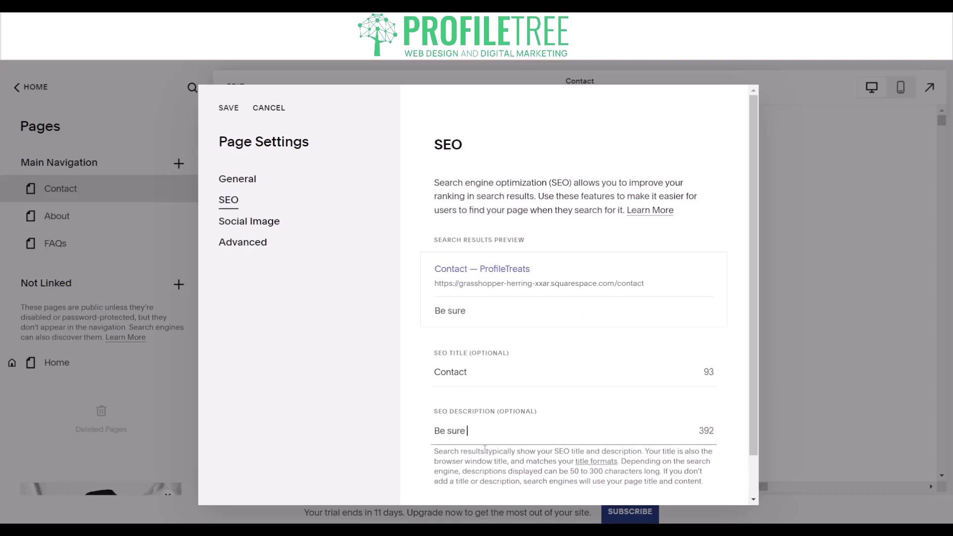
{"action": "type", "text": "to contact"}
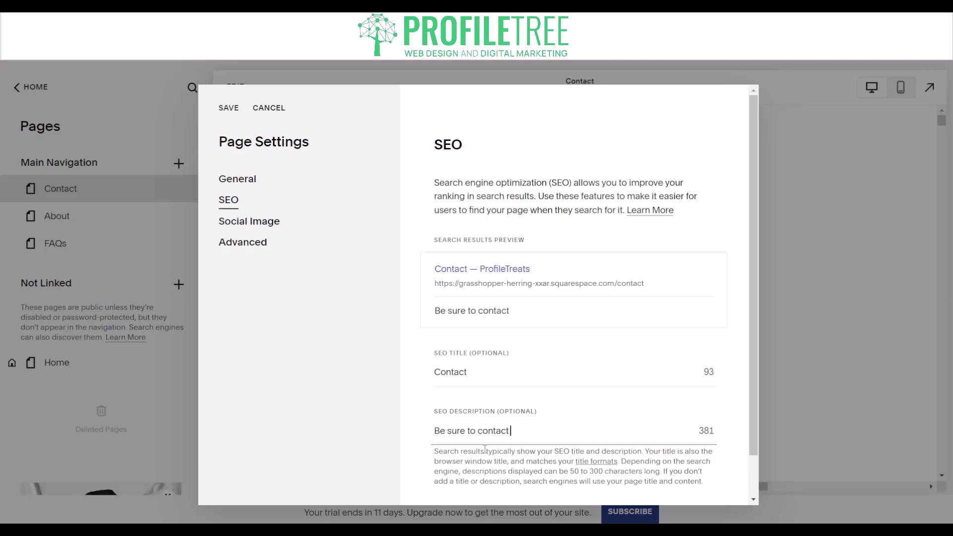
{"action": "type", "text": " ProfileTreats t"}
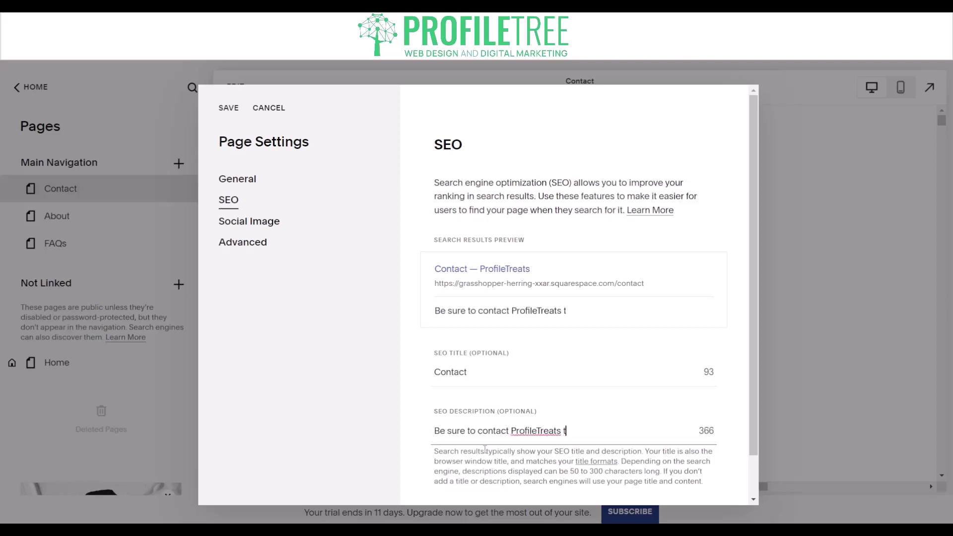
{"action": "type", "text": "o see if we have the av"}
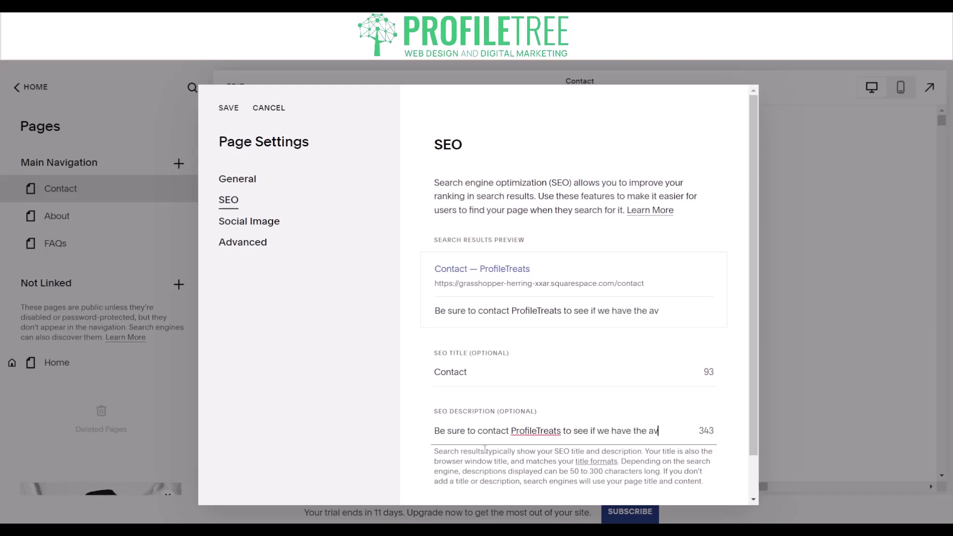
{"action": "type", "text": "ailability"}
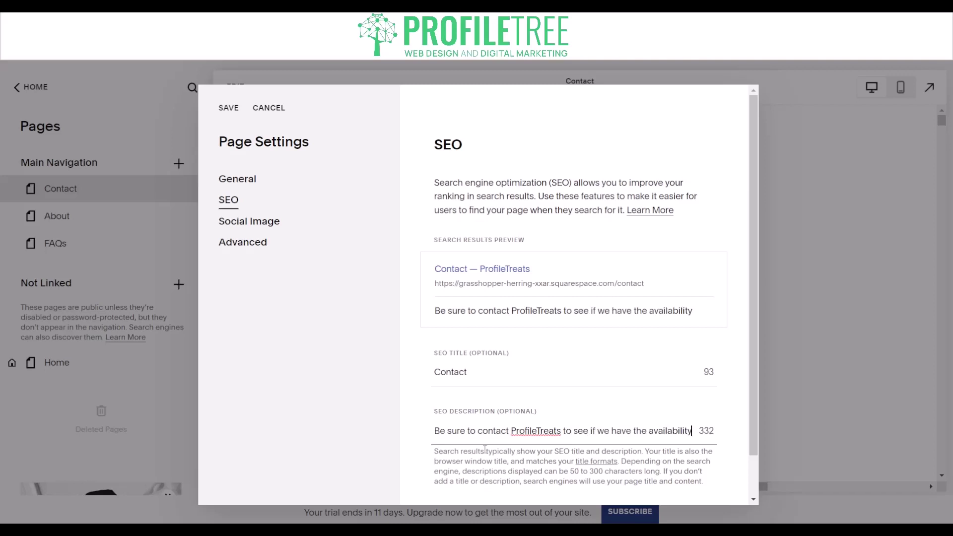
{"action": "scroll", "coordinate": [646, 402], "scroll_direction": "down", "scroll_amount": 1}
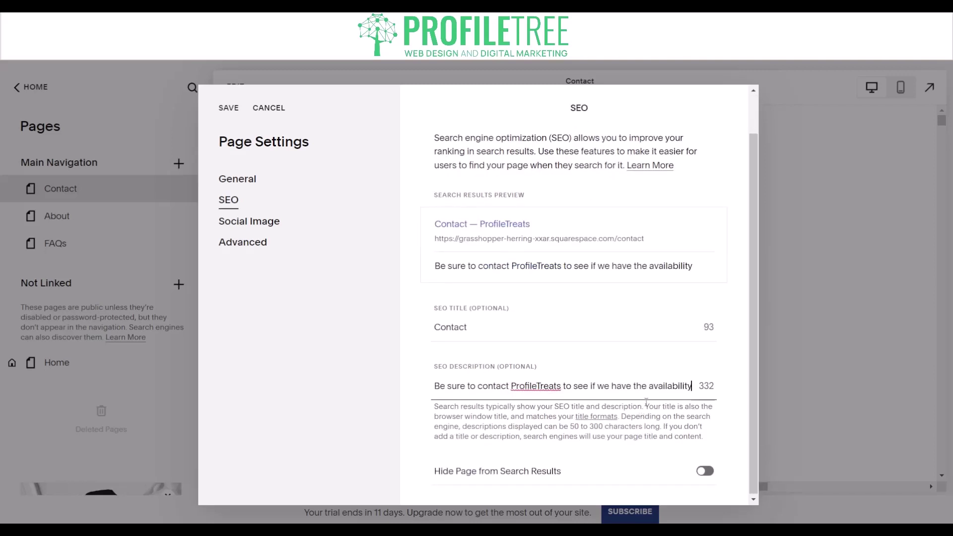
Test the SEO description's character counter with random filler text and delete the filler again.
{"action": "type", "text": "svsdvsvsdvsdvsdvs"}
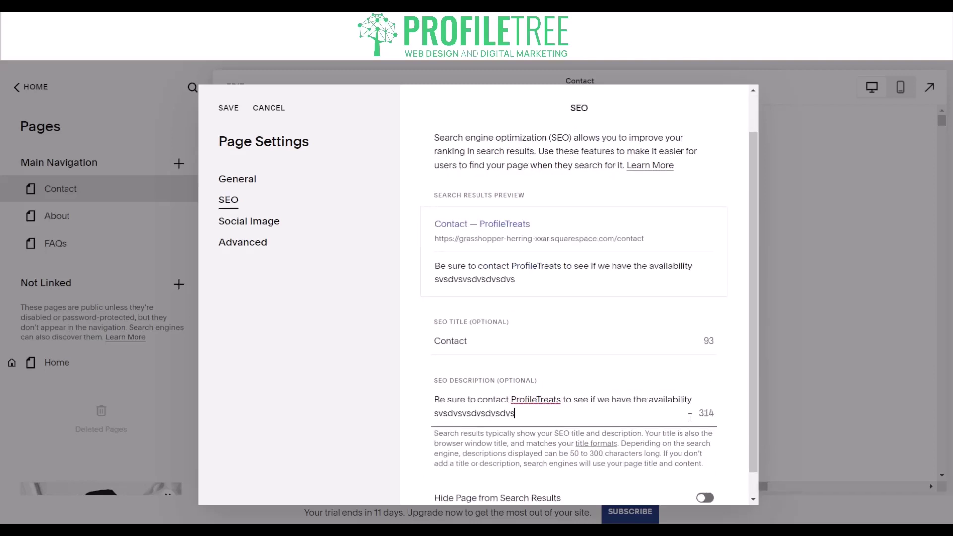
{"action": "type", "text": "vsdv"}
{"action": "left_click_drag", "start_coordinate": [698, 423], "coordinate": [740, 421]}
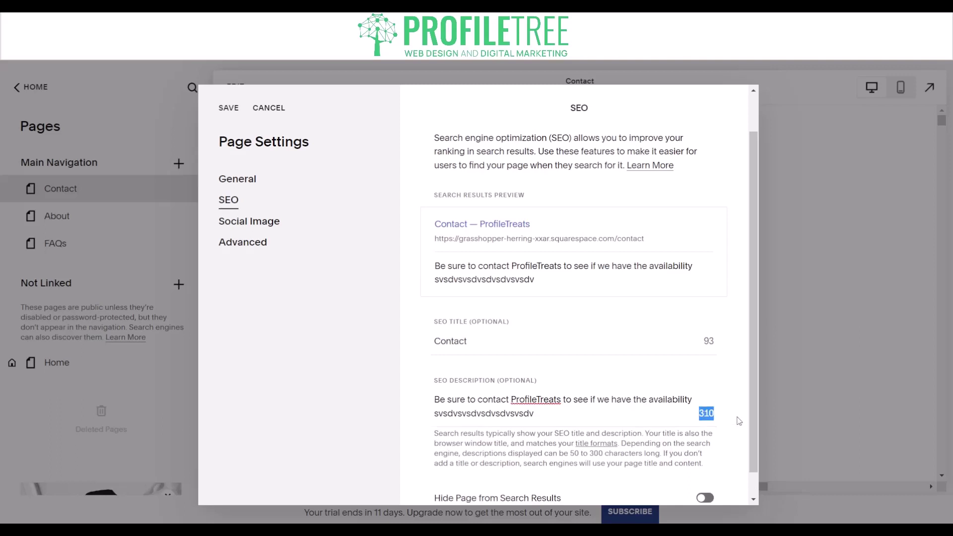
{"action": "left_click", "coordinate": [642, 407]}
{"action": "type", "text": "sdsdvsdvs"}
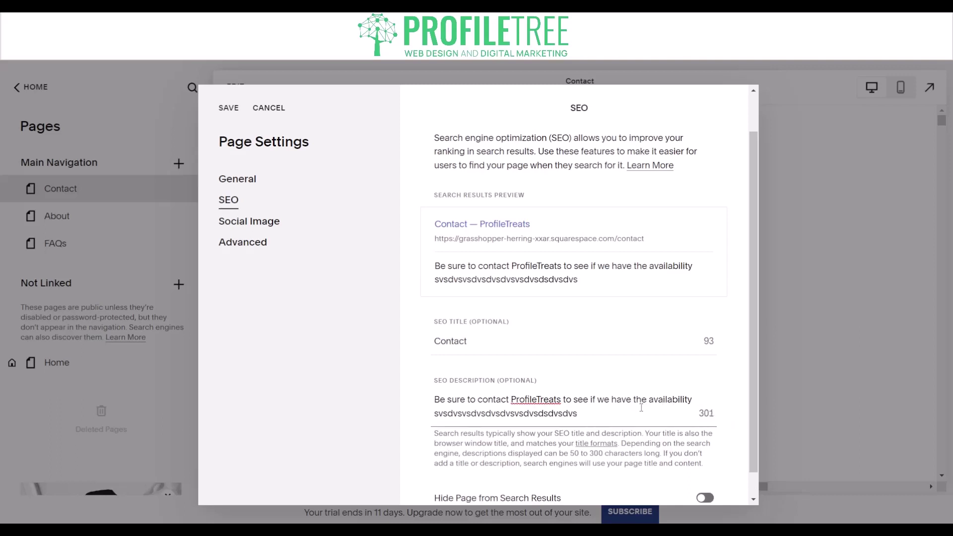
{"action": "left_click_drag", "start_coordinate": [641, 408], "coordinate": [435, 414]}
{"action": "key", "text": "BackSpace"}
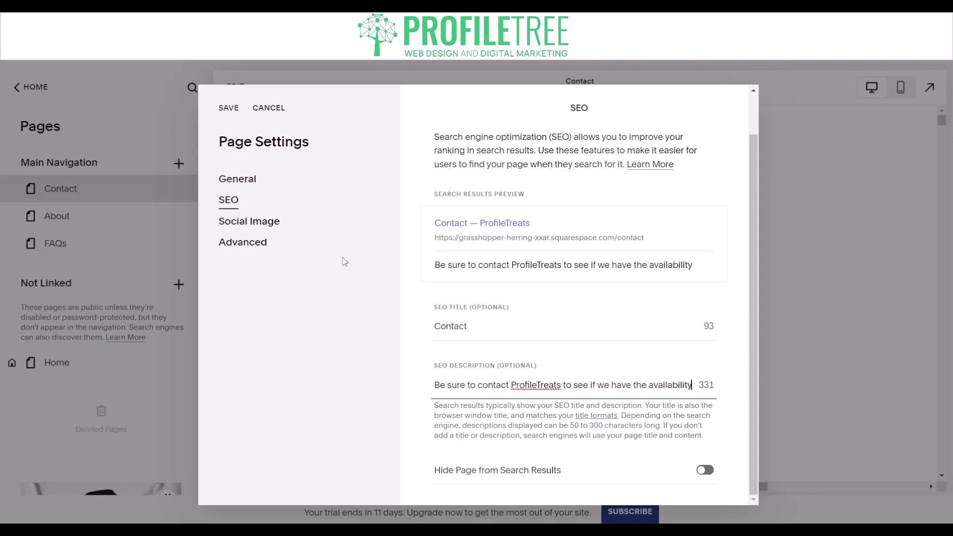
Review the Contact page's Advanced and Social Image settings, keep the pending changes and save the page settings.
{"action": "left_click", "coordinate": [238, 241]}
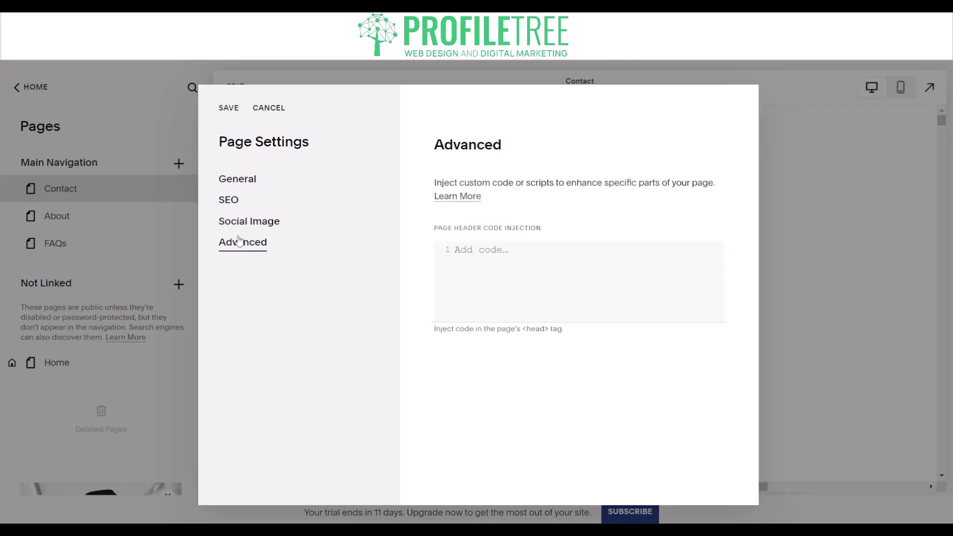
{"action": "left_click", "coordinate": [278, 222]}
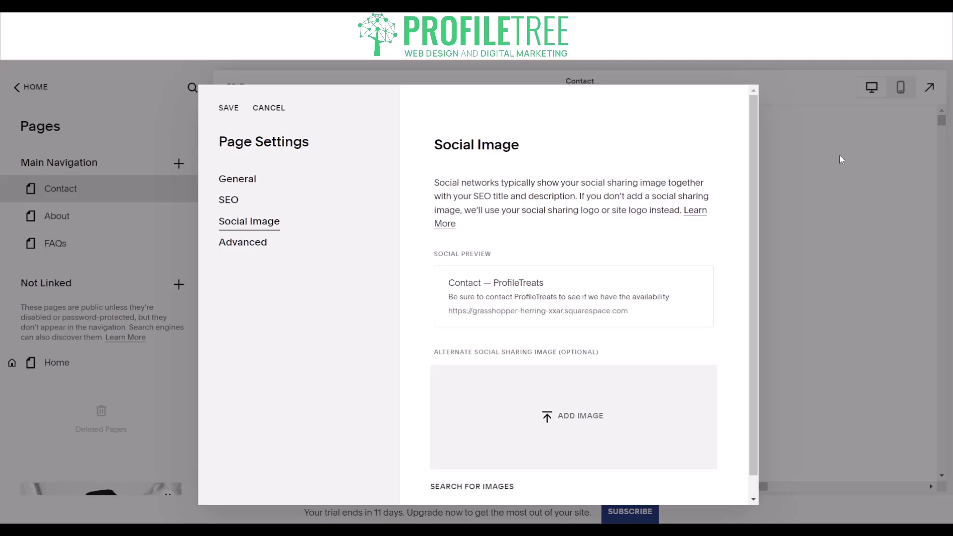
{"action": "left_click", "coordinate": [375, 78]}
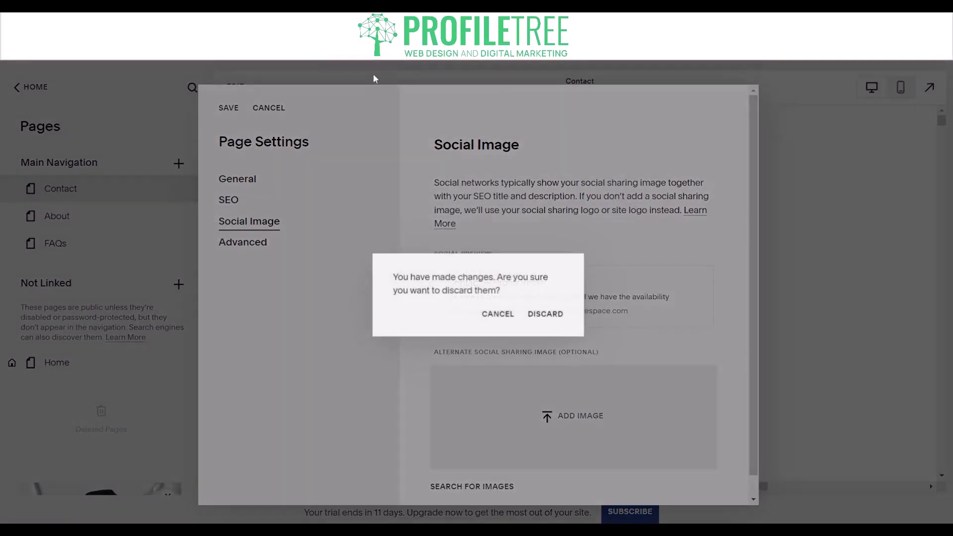
{"action": "left_click", "coordinate": [498, 313]}
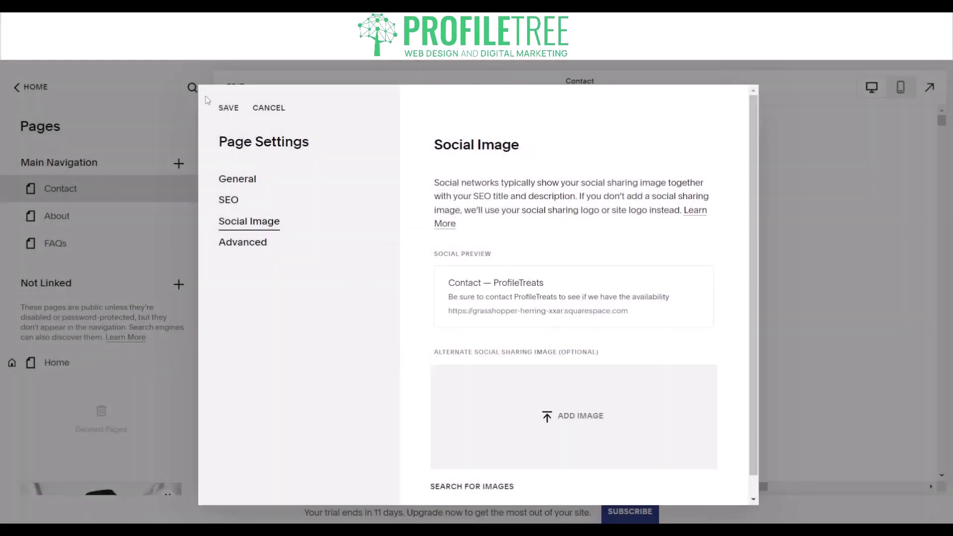
{"action": "left_click", "coordinate": [227, 108]}
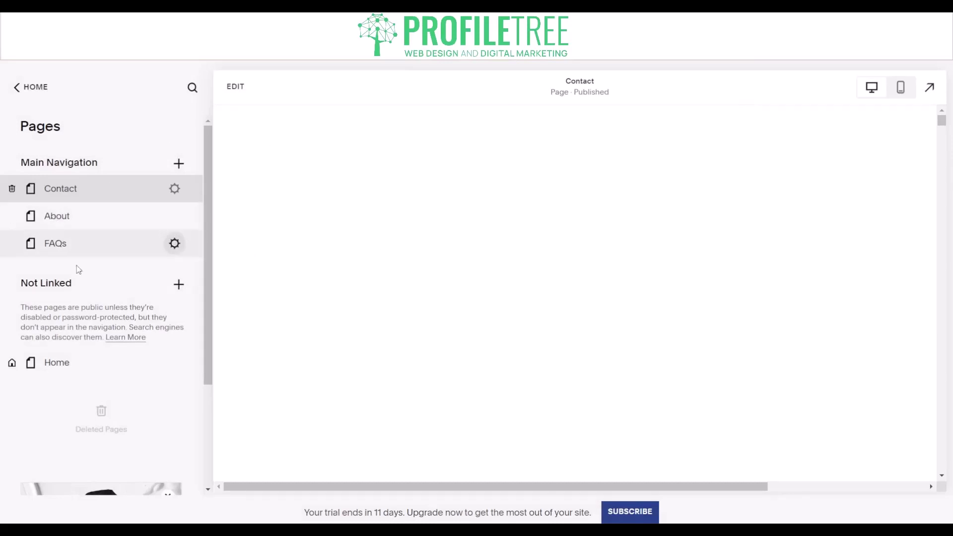
Reopen the Contact page's settings and review its General and SEO options, including the URL slug and search results preview.
{"action": "left_click", "coordinate": [176, 188]}
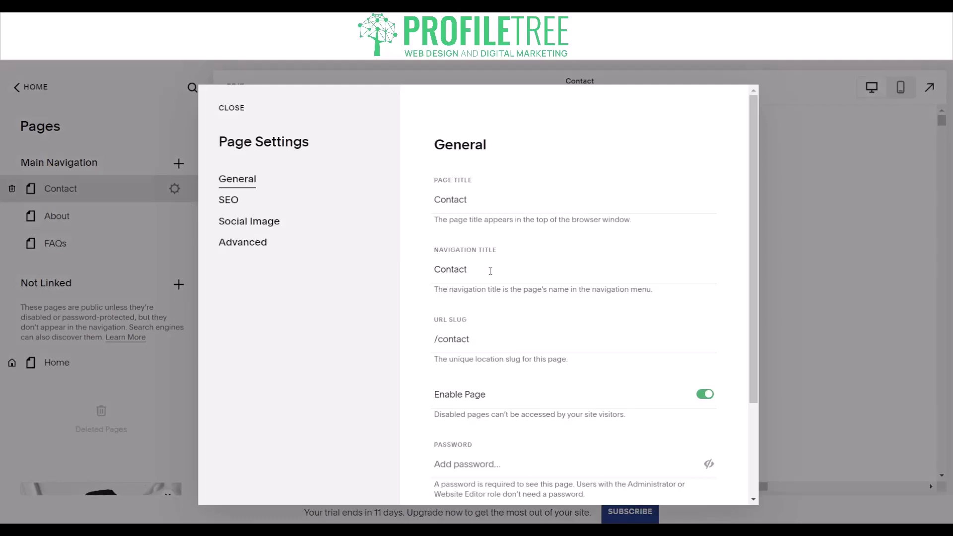
{"action": "left_click", "coordinate": [229, 200]}
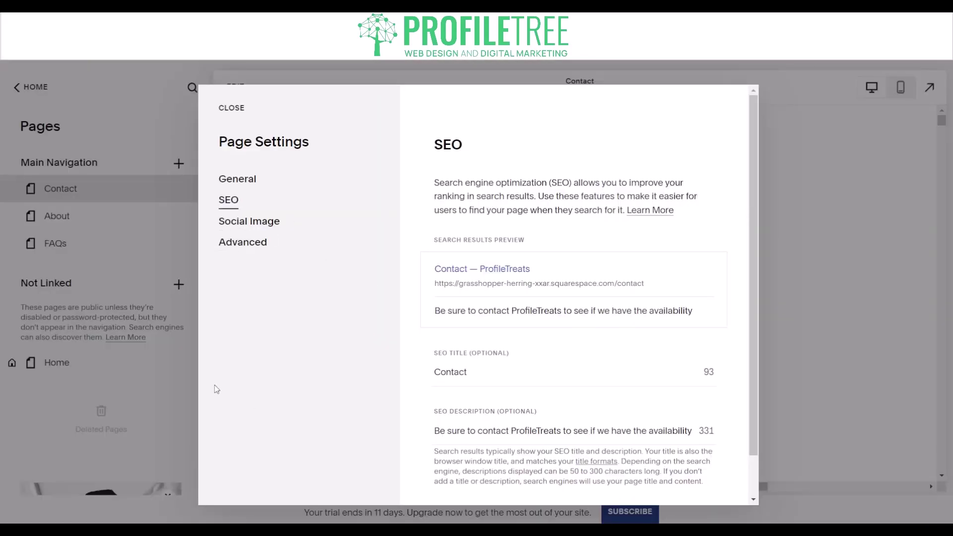
{"action": "left_click", "coordinate": [228, 179]}
{"action": "left_click", "coordinate": [487, 345]}
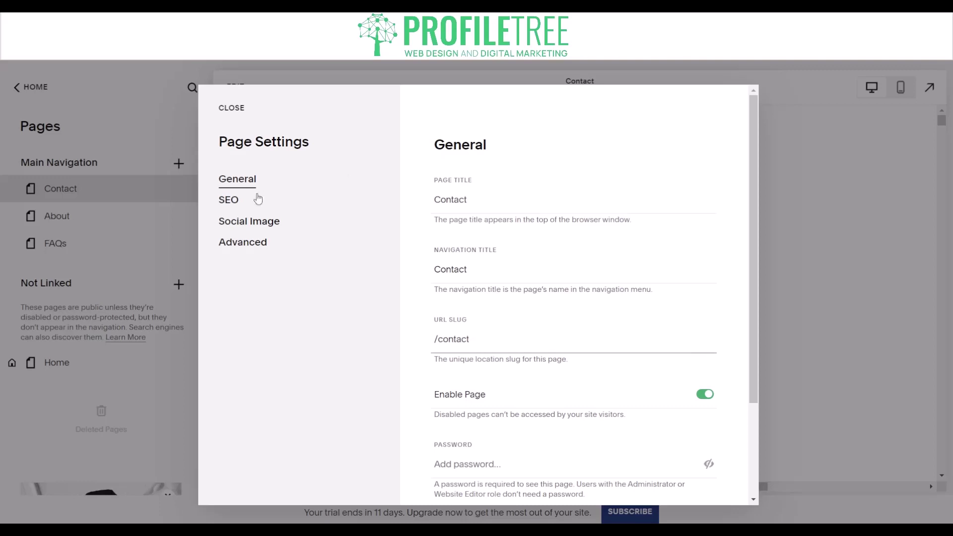
{"action": "left_click", "coordinate": [249, 200]}
{"action": "scroll", "coordinate": [558, 358], "scroll_direction": "down", "scroll_amount": 1}
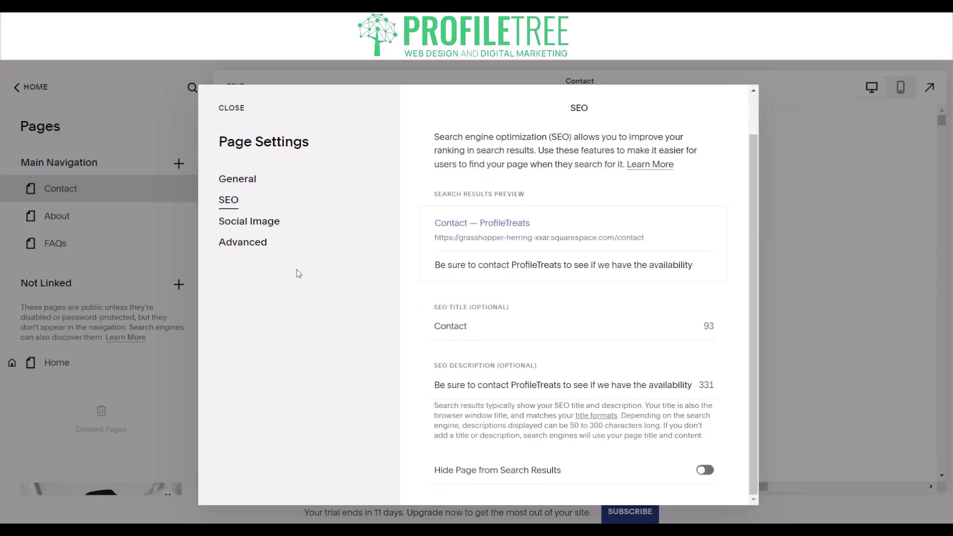
Review the Contact page's Social Image options and its image search library, then close the page settings without adding an image.
{"action": "left_click", "coordinate": [268, 233]}
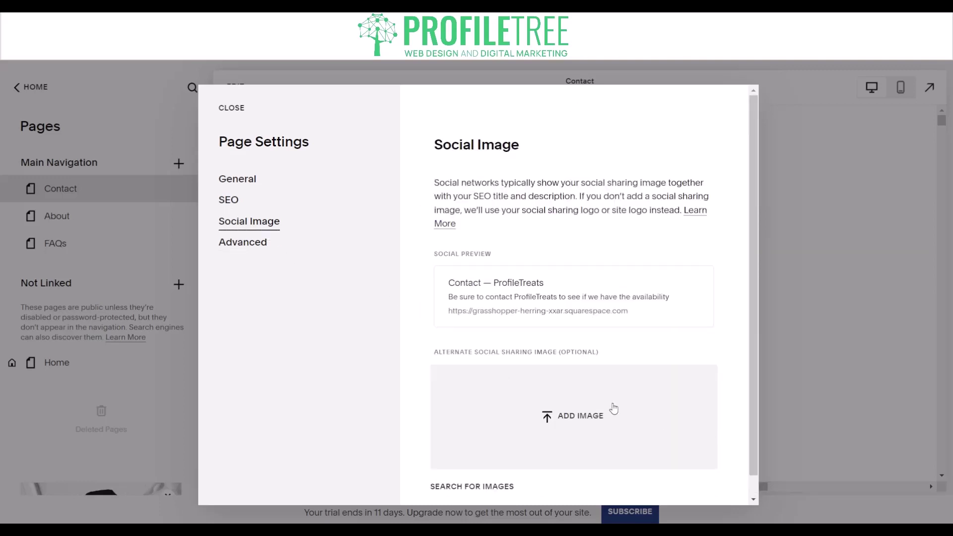
{"action": "scroll", "coordinate": [611, 410], "scroll_direction": "down", "scroll_amount": 1}
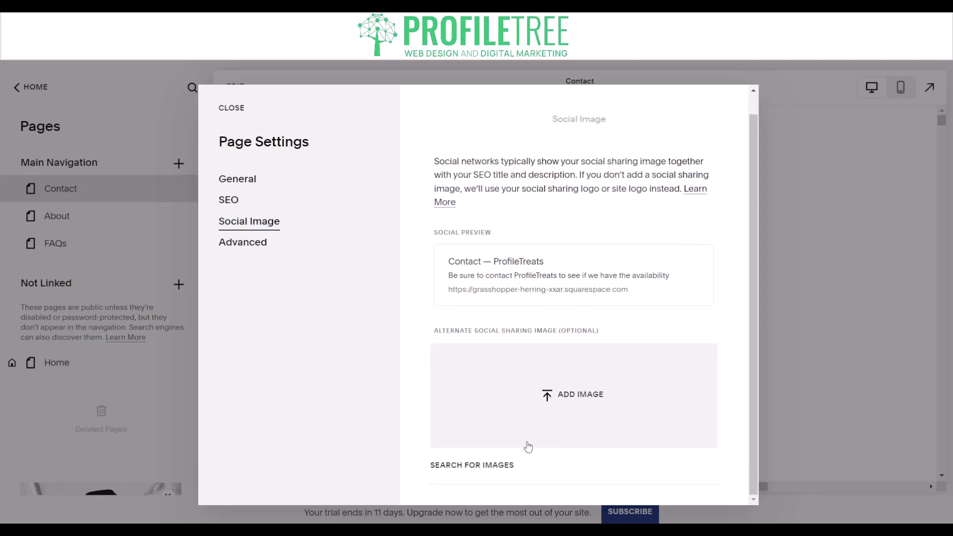
{"action": "left_click", "coordinate": [467, 467]}
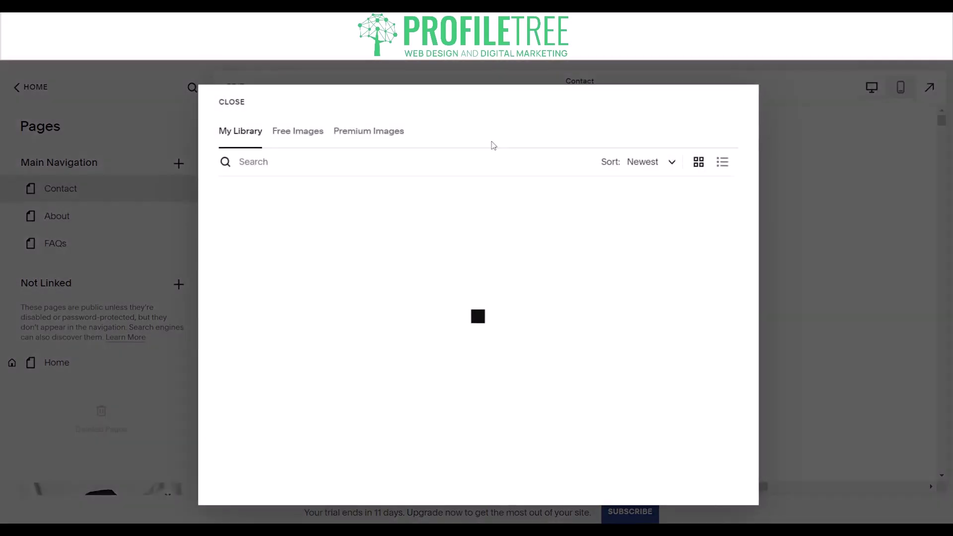
{"action": "left_click", "coordinate": [818, 227]}
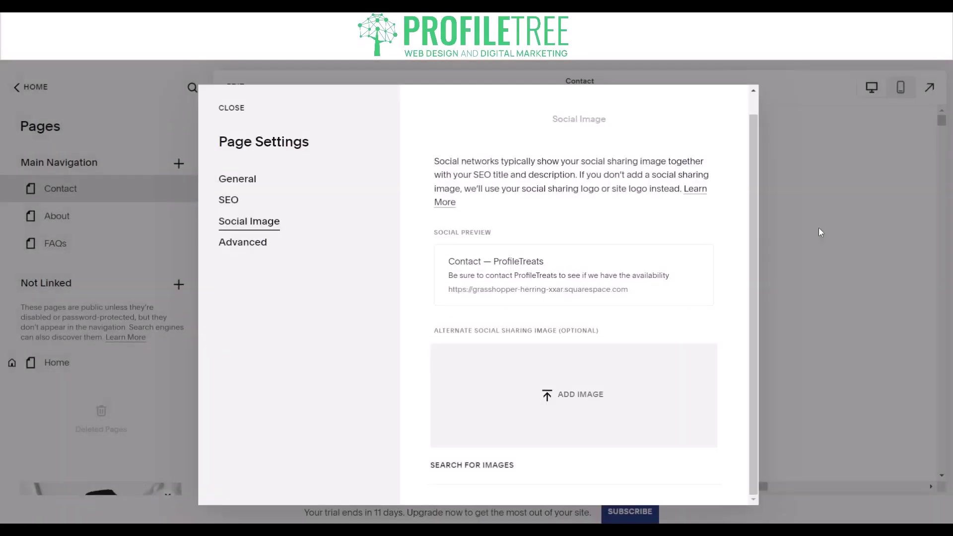
{"action": "left_click", "coordinate": [849, 207]}
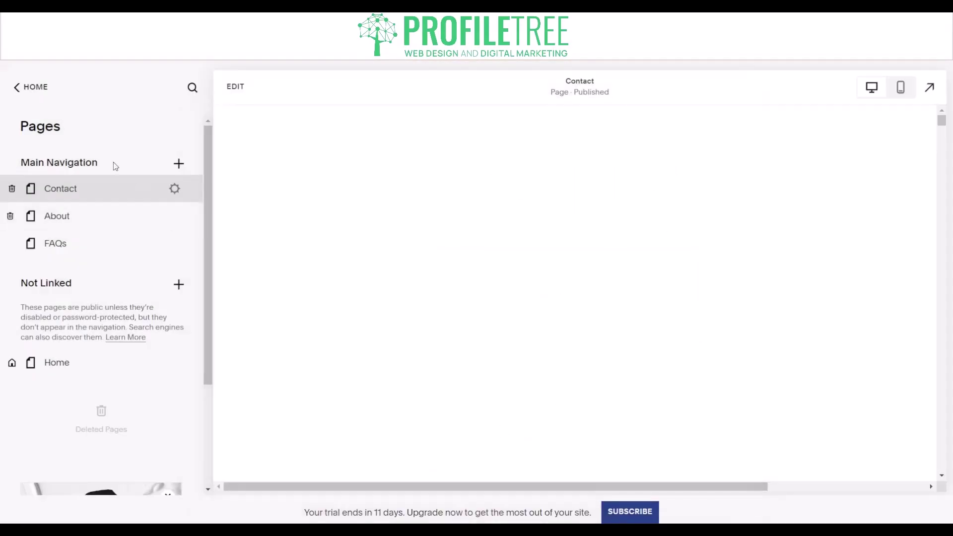
Return to the site's page list and view the About page and the Home page.
{"action": "left_click", "coordinate": [32, 90]}
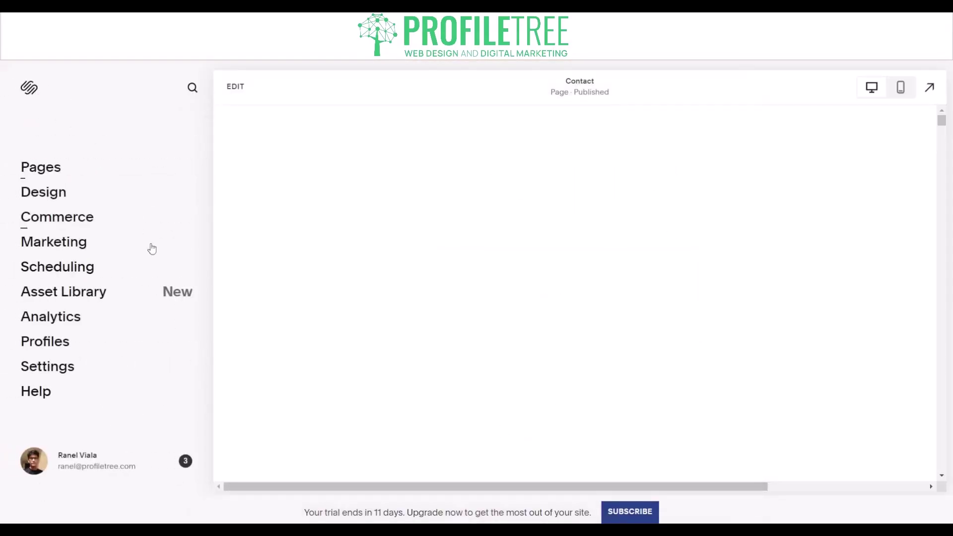
{"action": "left_click", "coordinate": [97, 162]}
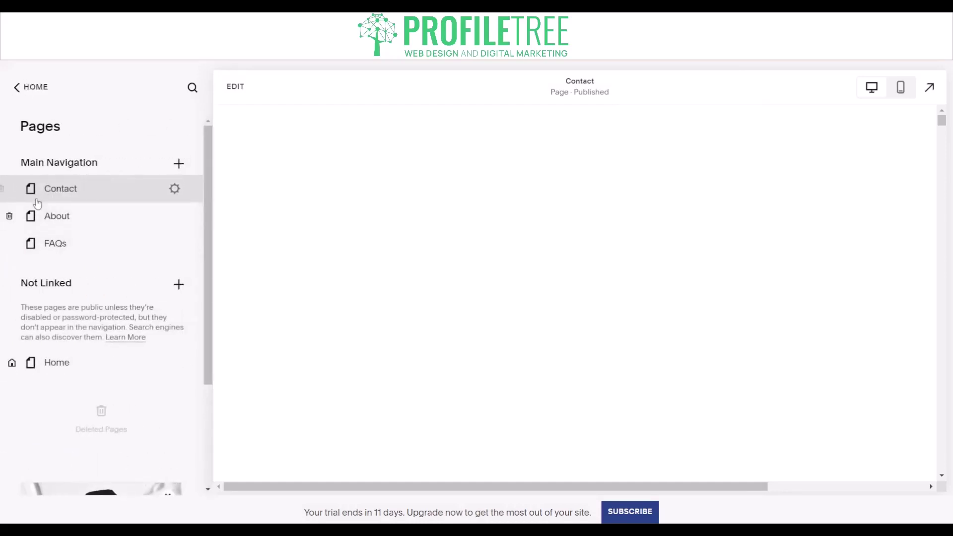
{"action": "left_click", "coordinate": [62, 224]}
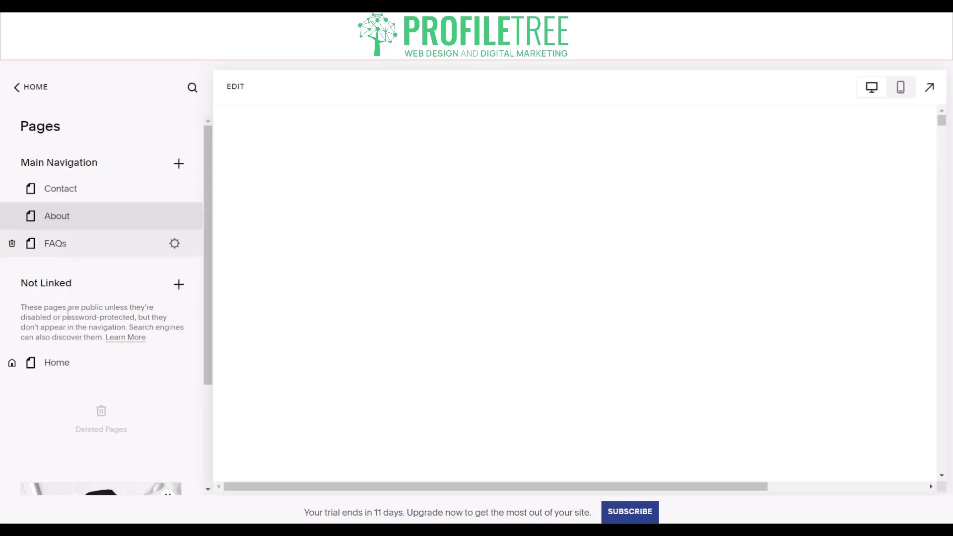
{"action": "left_click", "coordinate": [70, 370]}
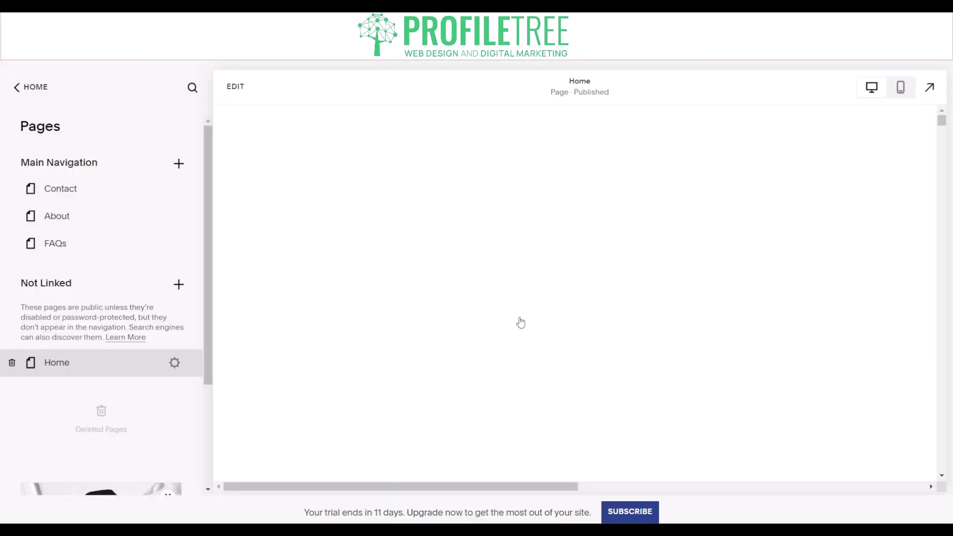
Search the site's settings for "SEO" and open SEO Appearance.
{"action": "left_click", "coordinate": [31, 87]}
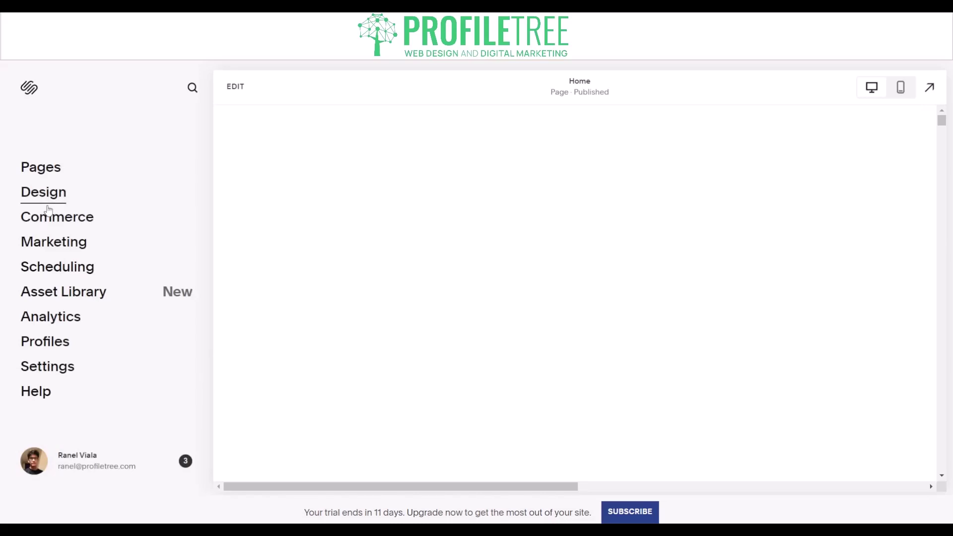
{"action": "left_click", "coordinate": [193, 89]}
{"action": "type", "text": "SEO"}
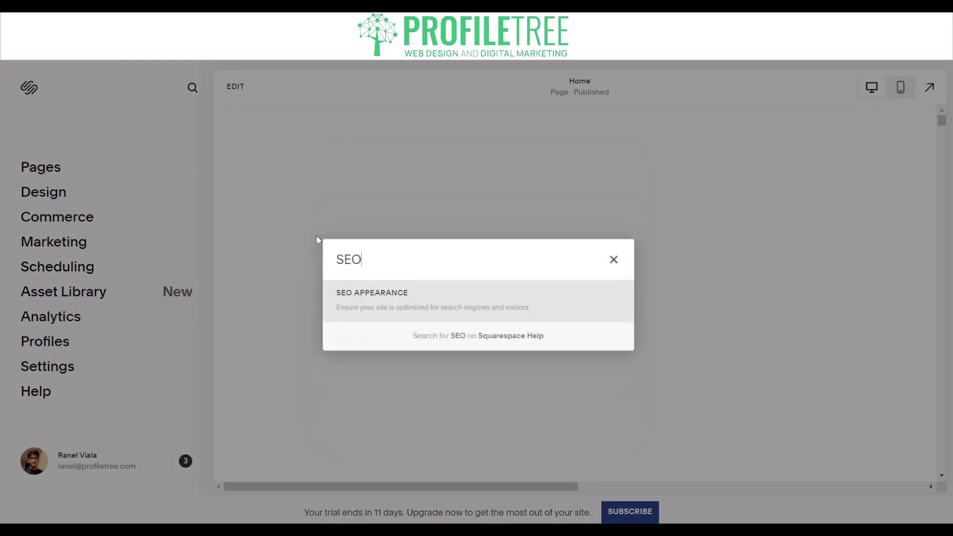
{"action": "left_click", "coordinate": [395, 293]}
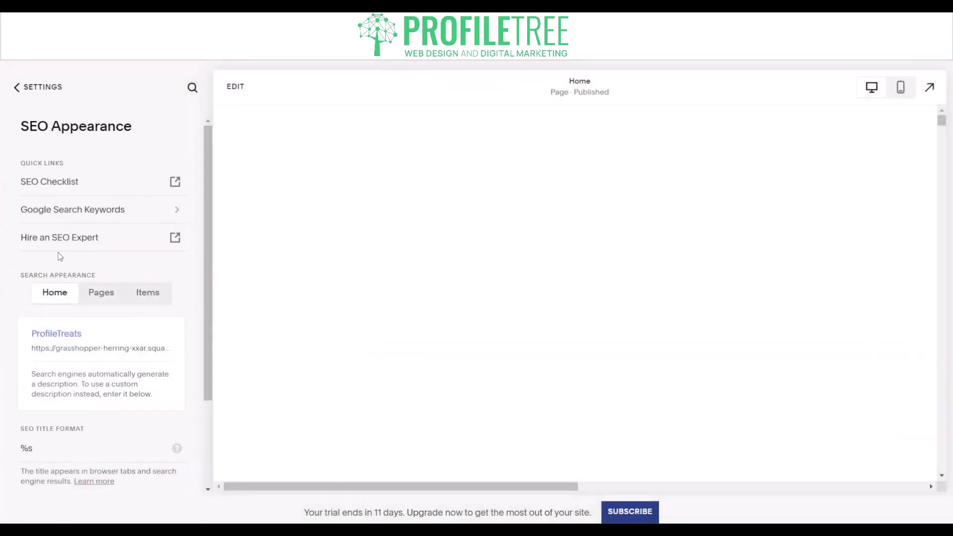
Open the SEO checklist help article and read its site information recommendations for before publishing.
{"action": "left_click", "coordinate": [65, 186]}
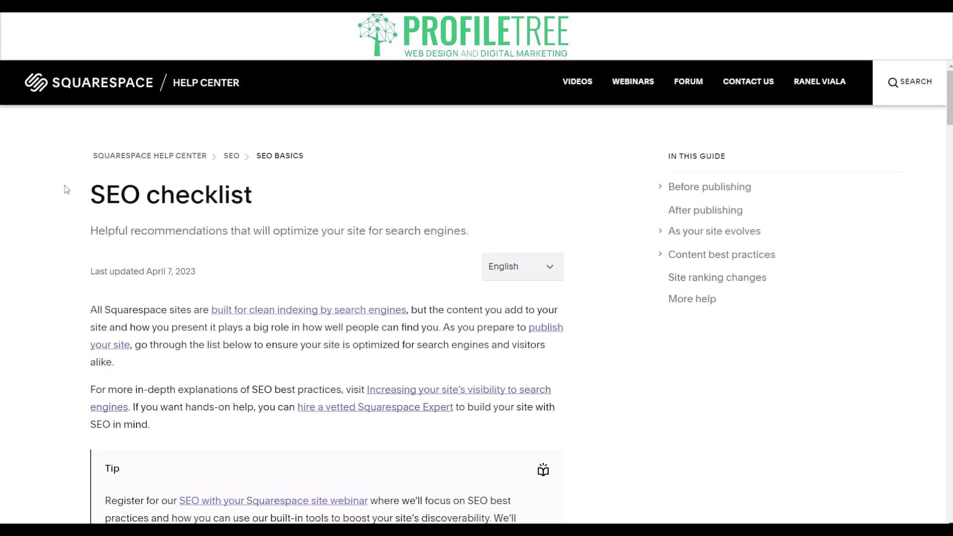
{"action": "scroll", "coordinate": [66, 189], "scroll_direction": "down", "scroll_amount": 1}
{"action": "scroll", "coordinate": [66, 189], "scroll_direction": "down", "scroll_amount": 5}
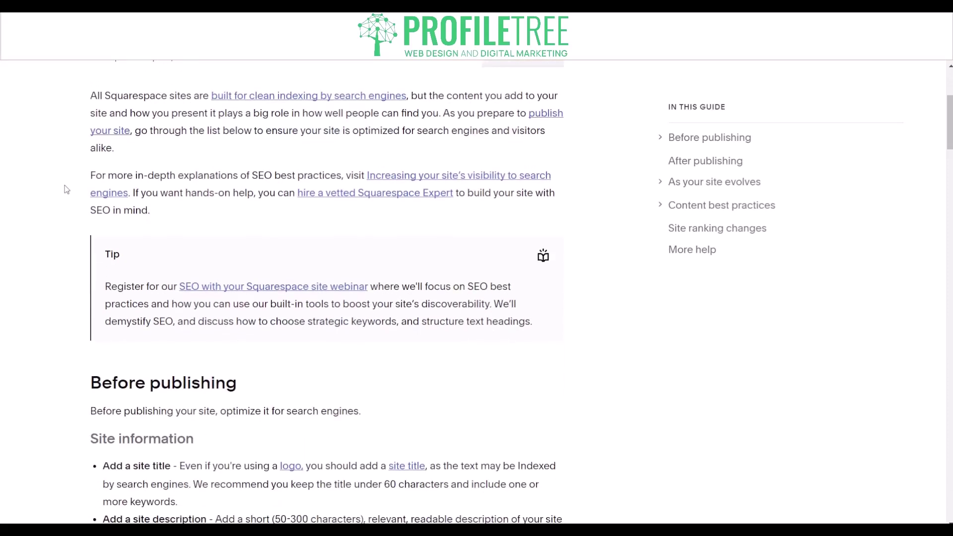
{"action": "scroll", "coordinate": [67, 189], "scroll_direction": "down", "scroll_amount": 2}
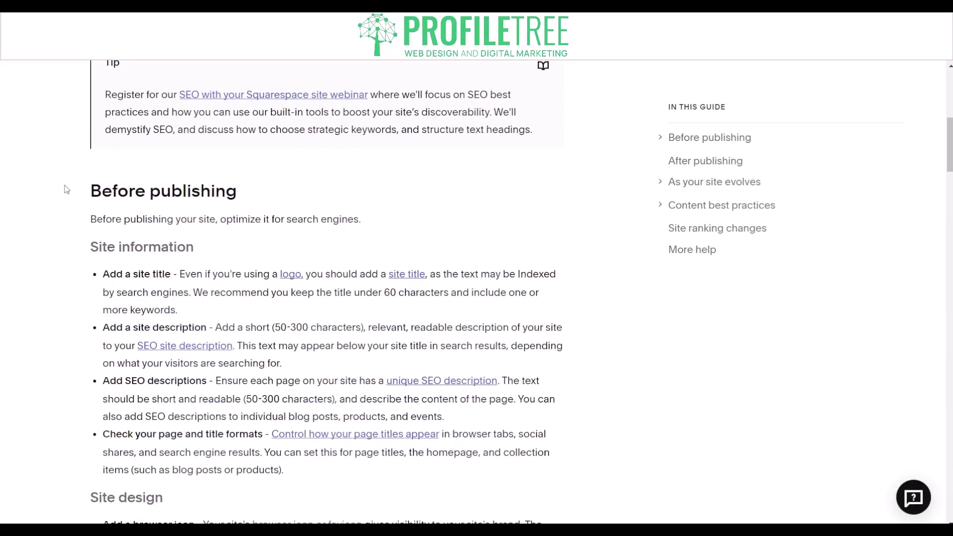
{"action": "scroll", "coordinate": [66, 189], "scroll_direction": "down", "scroll_amount": 1}
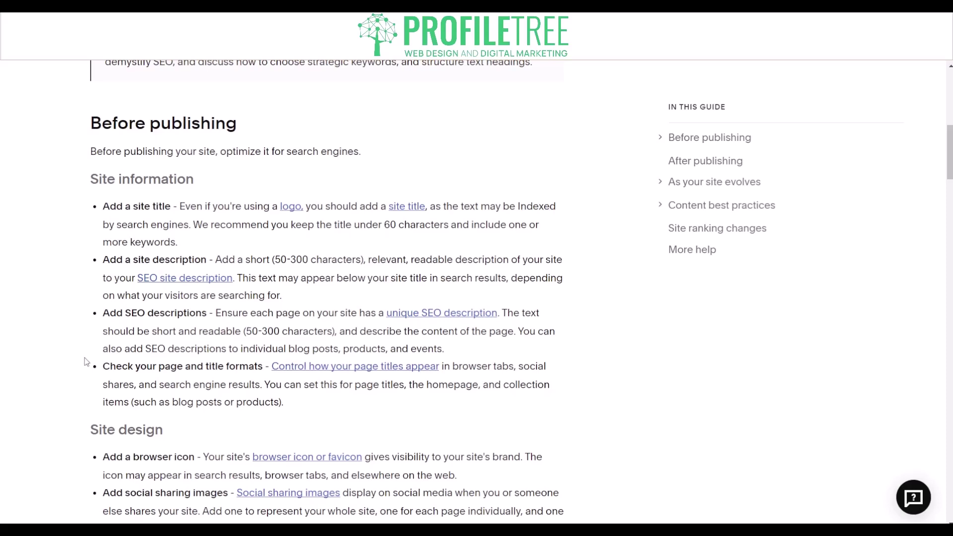
{"action": "scroll", "coordinate": [78, 371], "scroll_direction": "down", "scroll_amount": 2}
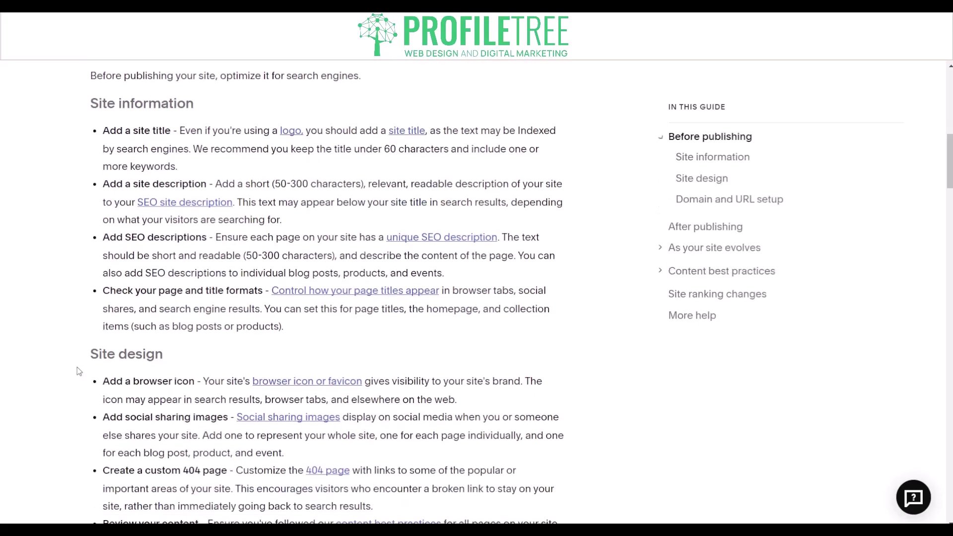
{"action": "scroll", "coordinate": [78, 372], "scroll_direction": "up", "scroll_amount": 2}
{"action": "scroll", "coordinate": [78, 371], "scroll_direction": "down", "scroll_amount": 2}
{"action": "scroll", "coordinate": [78, 371], "scroll_direction": "up", "scroll_amount": 3}
{"action": "scroll", "coordinate": [78, 371], "scroll_direction": "down", "scroll_amount": 2}
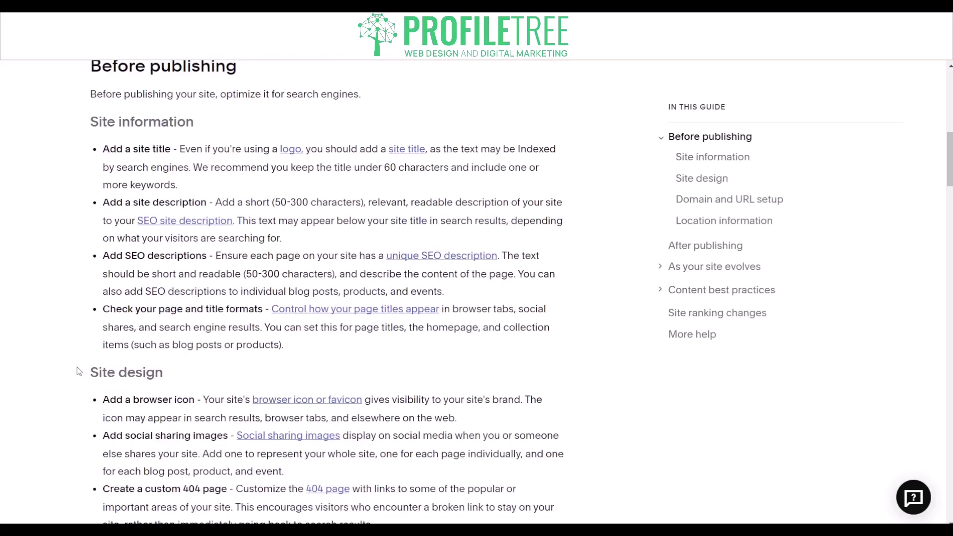
{"action": "scroll", "coordinate": [78, 372], "scroll_direction": "down", "scroll_amount": 1}
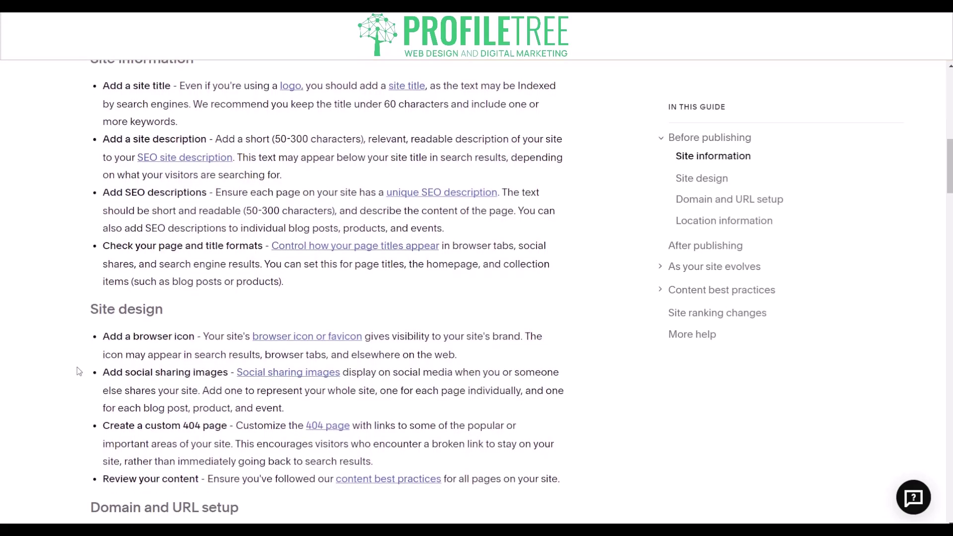
Examine the checklist's Site design and Domain and URL setup recommendations, rechecking the site information section.
{"action": "scroll", "coordinate": [78, 371], "scroll_direction": "down", "scroll_amount": 1}
{"action": "scroll", "coordinate": [78, 372], "scroll_direction": "down", "scroll_amount": 2}
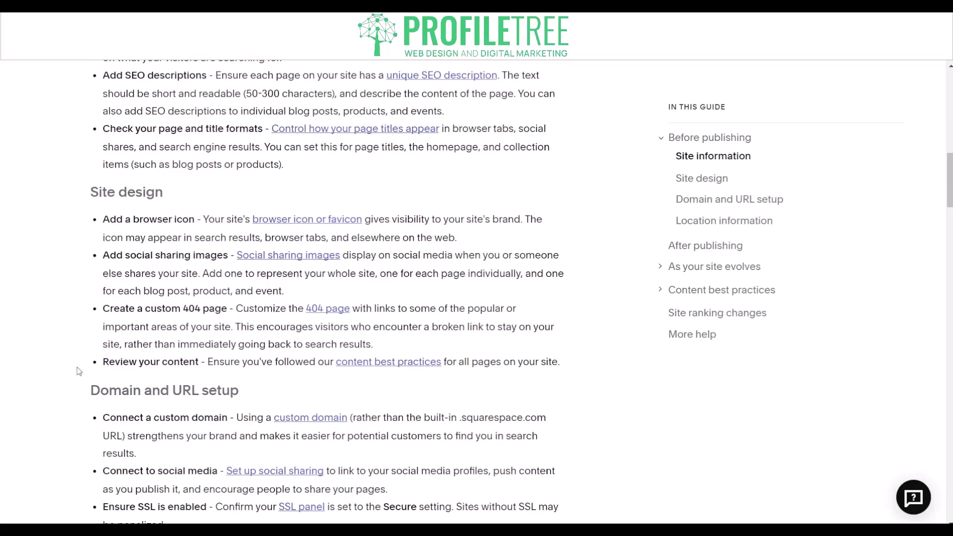
{"action": "scroll", "coordinate": [78, 371], "scroll_direction": "down", "scroll_amount": 1}
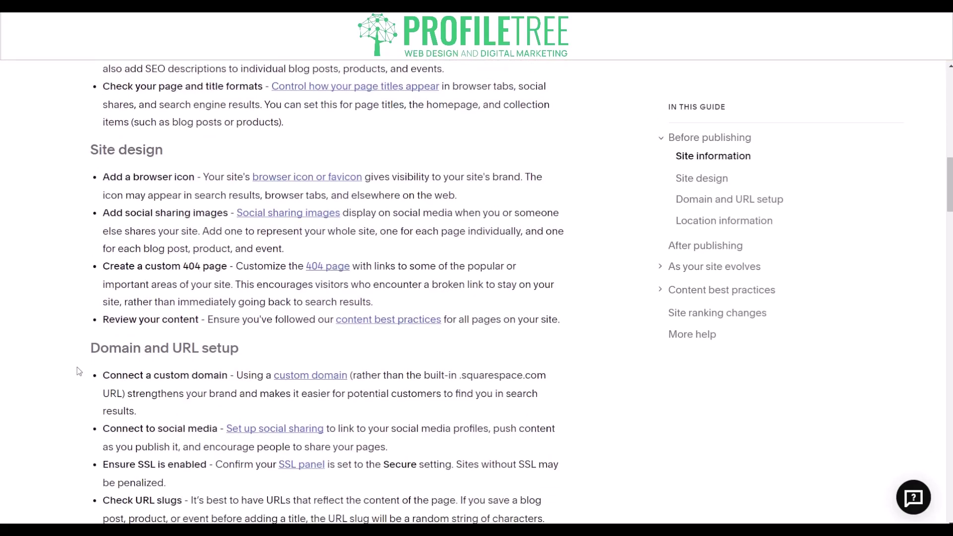
{"action": "scroll", "coordinate": [78, 371], "scroll_direction": "down", "scroll_amount": 2}
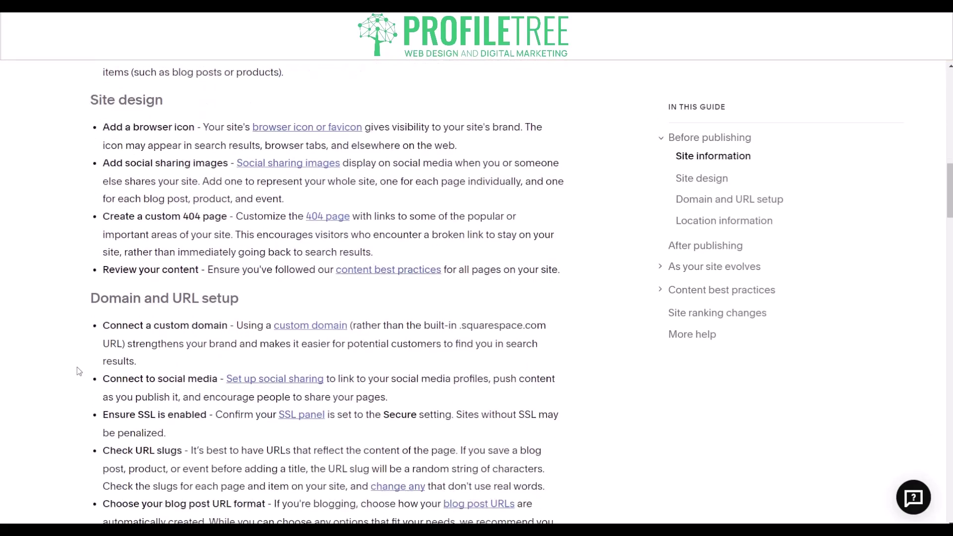
{"action": "scroll", "coordinate": [78, 372], "scroll_direction": "down", "scroll_amount": 1}
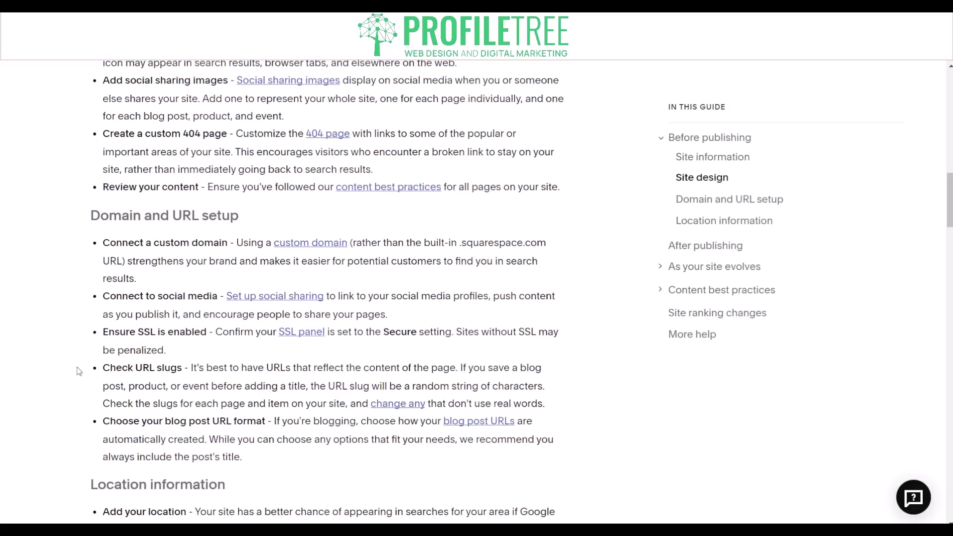
{"action": "scroll", "coordinate": [77, 372], "scroll_direction": "up", "scroll_amount": 1}
{"action": "scroll", "coordinate": [78, 371], "scroll_direction": "up", "scroll_amount": 2}
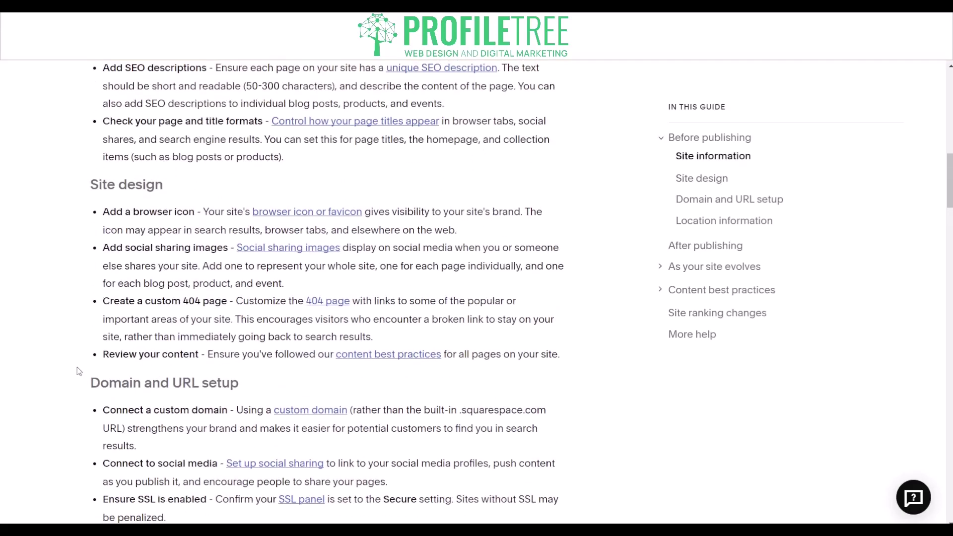
{"action": "scroll", "coordinate": [78, 372], "scroll_direction": "up", "scroll_amount": 4}
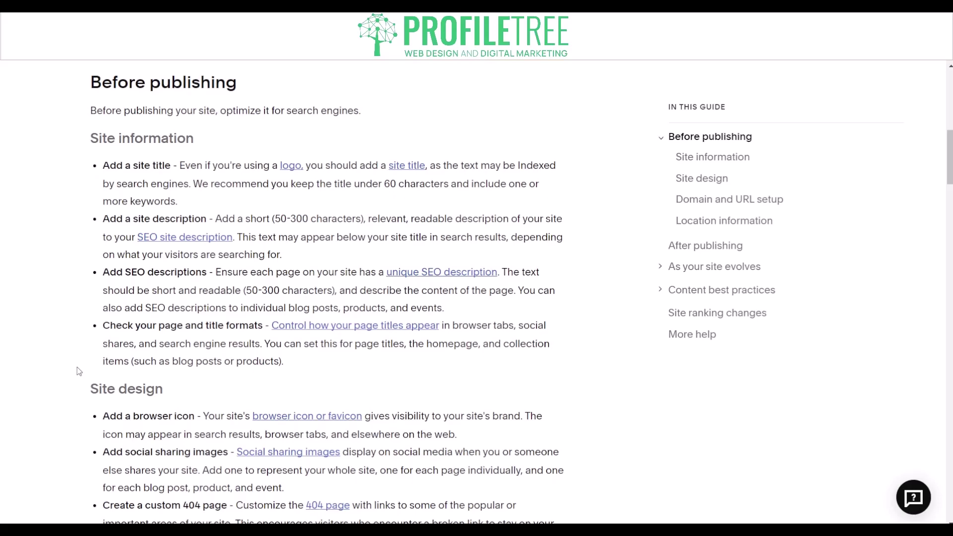
{"action": "scroll", "coordinate": [78, 372], "scroll_direction": "down", "scroll_amount": 15}
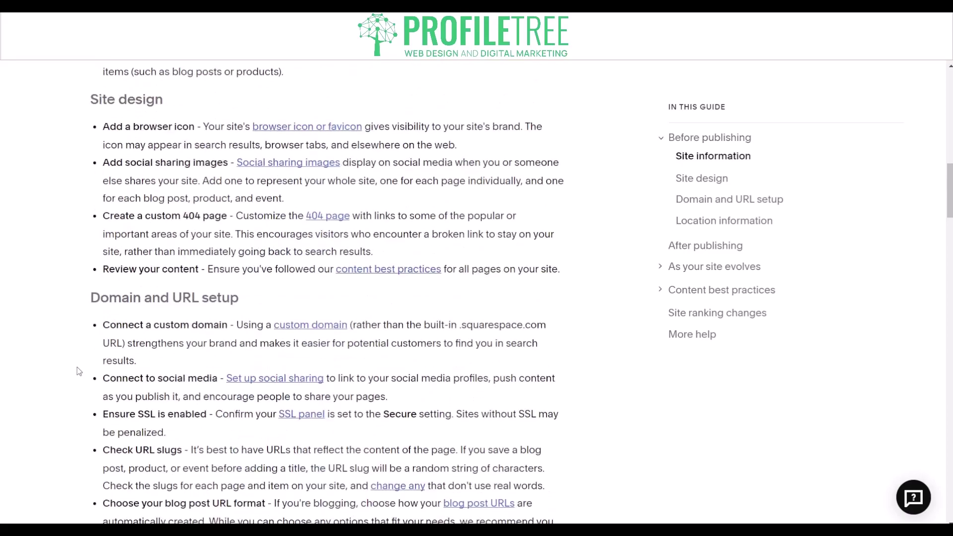
Skim the rest of the SEO checklist, from After publishing and As your site evolves through to More help, rechecking its introduction.
{"action": "scroll", "coordinate": [78, 371], "scroll_direction": "down", "scroll_amount": 8}
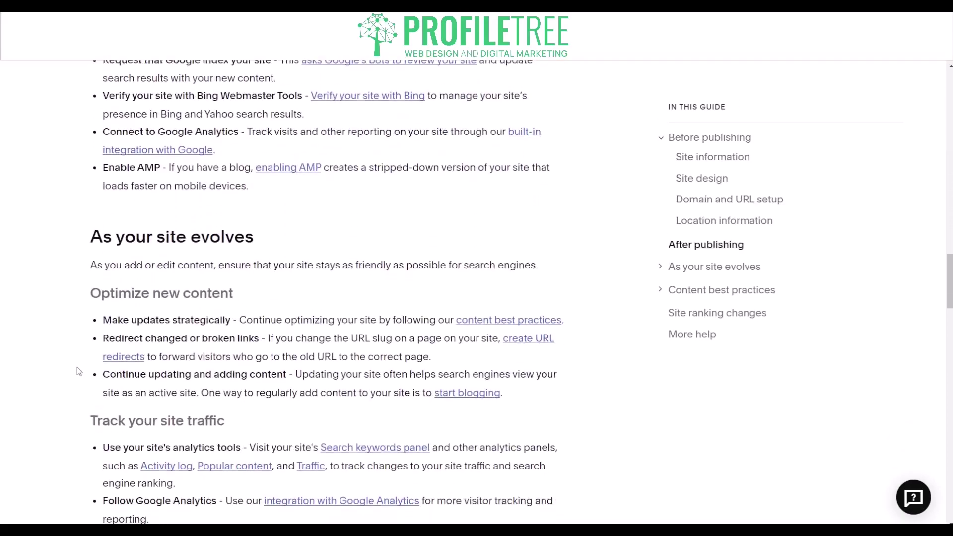
{"action": "scroll", "coordinate": [78, 371], "scroll_direction": "up", "scroll_amount": 15}
{"action": "scroll", "coordinate": [77, 370], "scroll_direction": "up", "scroll_amount": 10}
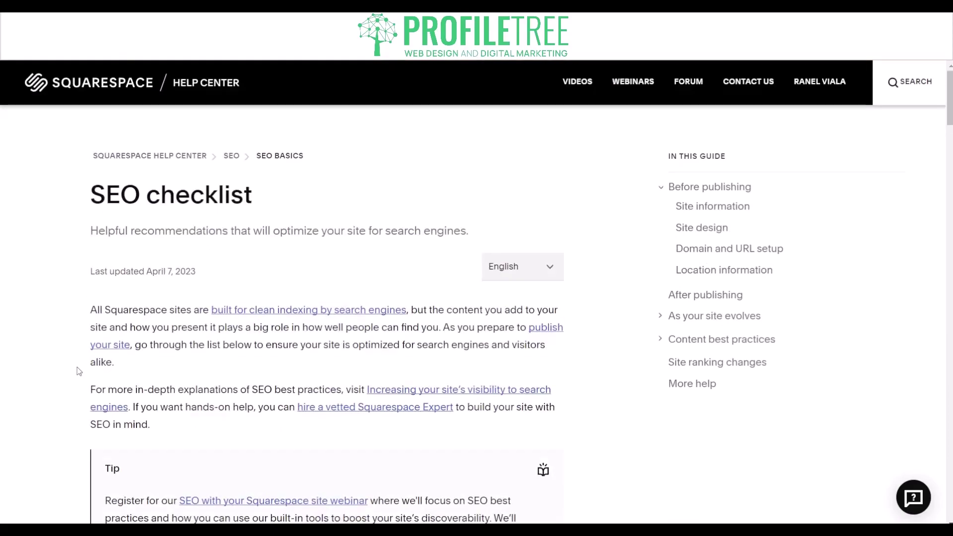
{"action": "scroll", "coordinate": [673, 193], "scroll_direction": "down", "scroll_amount": 4}
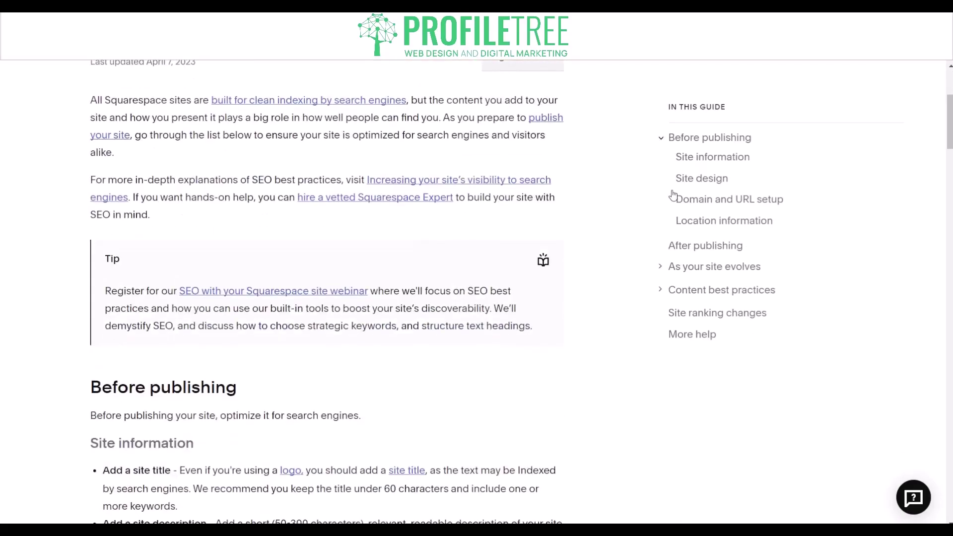
{"action": "scroll", "coordinate": [672, 190], "scroll_direction": "up", "scroll_amount": 4}
{"action": "scroll", "coordinate": [185, 404], "scroll_direction": "down", "scroll_amount": 8}
{"action": "scroll", "coordinate": [185, 404], "scroll_direction": "down", "scroll_amount": 20}
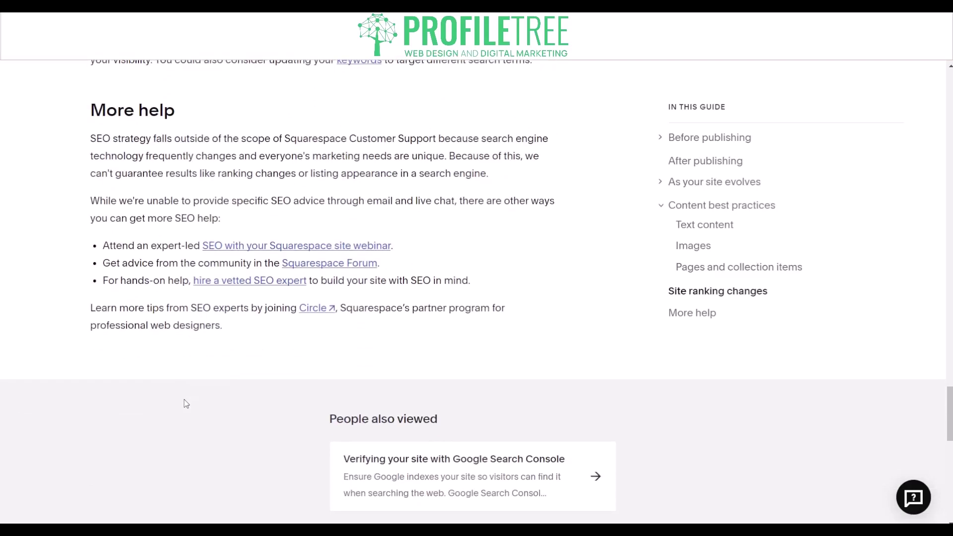
{"action": "scroll", "coordinate": [184, 403], "scroll_direction": "up", "scroll_amount": 1}
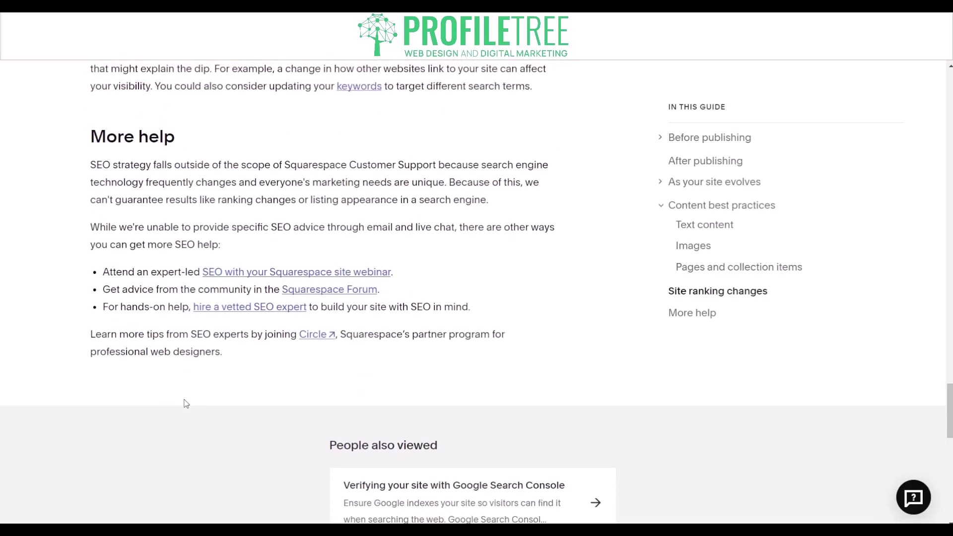
{"action": "scroll", "coordinate": [186, 404], "scroll_direction": "up", "scroll_amount": 20}
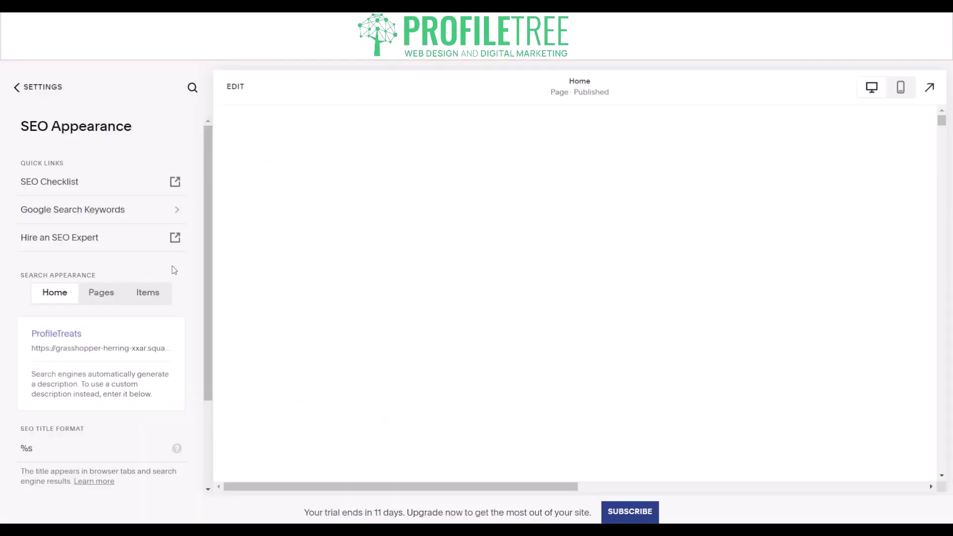
Open the Hire an SEO Expert quick link from the site's SEO Appearance settings.
{"action": "left_click", "coordinate": [68, 240]}
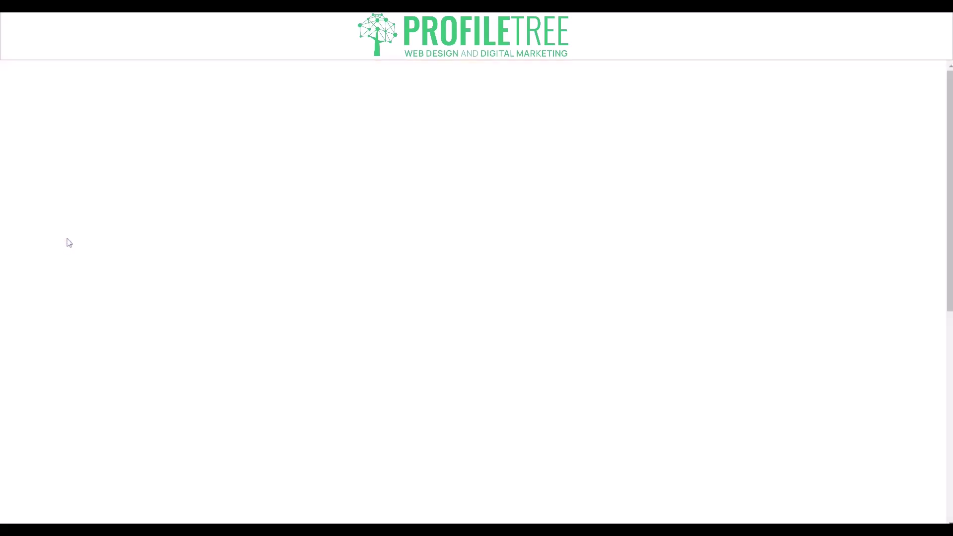